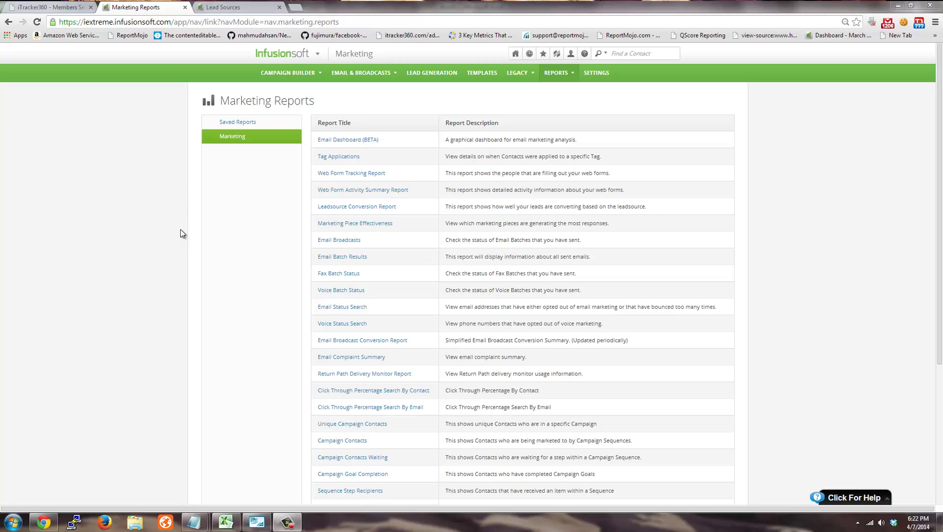
Find the Lead Source ROI and Lead Source ROI By Category reports in the marketing reports list.
mouse_move(294, 56)
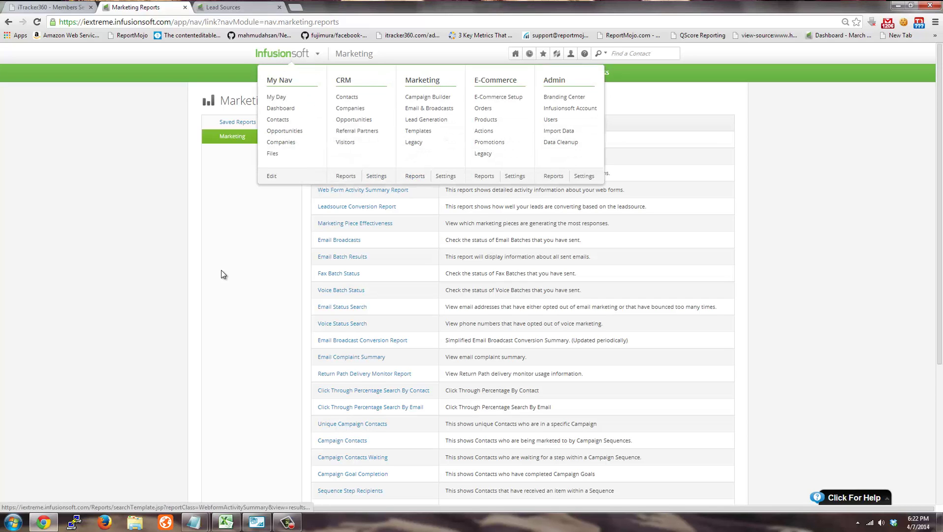
scroll(355, 207, "down", 4)
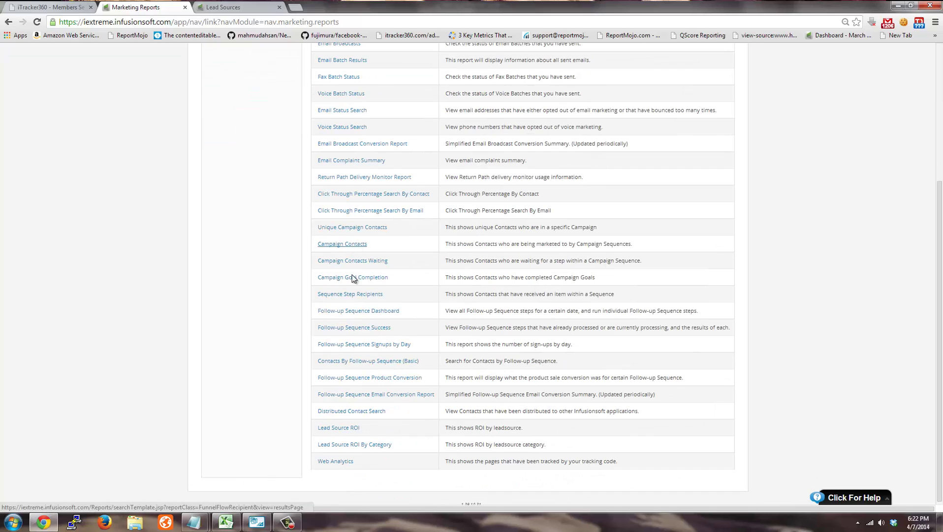
left_click_drag(368, 428, 317, 428)
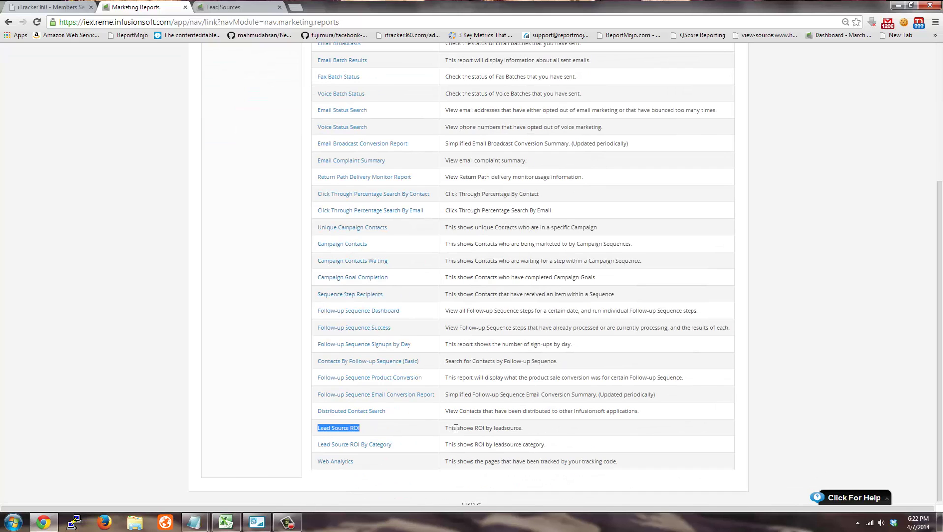
left_click(418, 449)
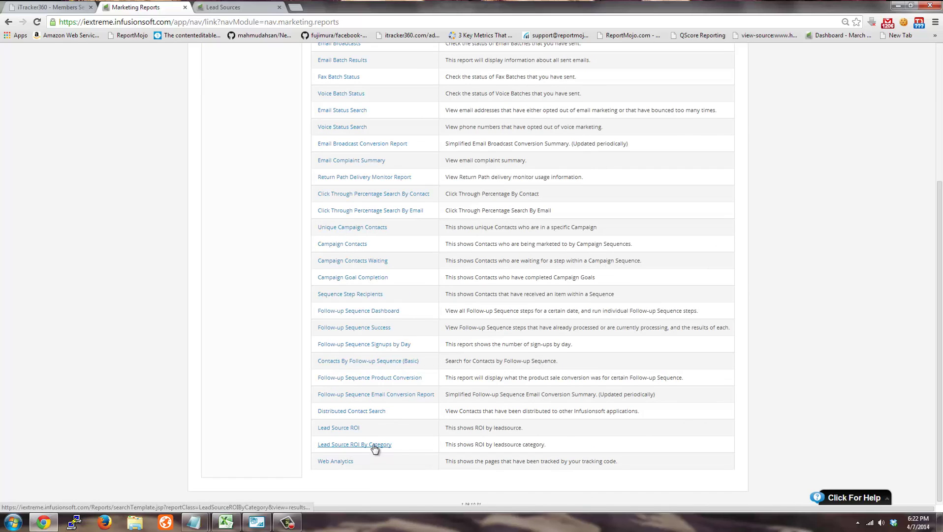
left_click_drag(401, 449, 318, 449)
left_click(290, 449)
scroll(214, 213, "up", 4)
Open the Lead Sources list from the marketing settings and examine its expenses and the facebook-post-url-builder1 entry.
left_click(311, 51)
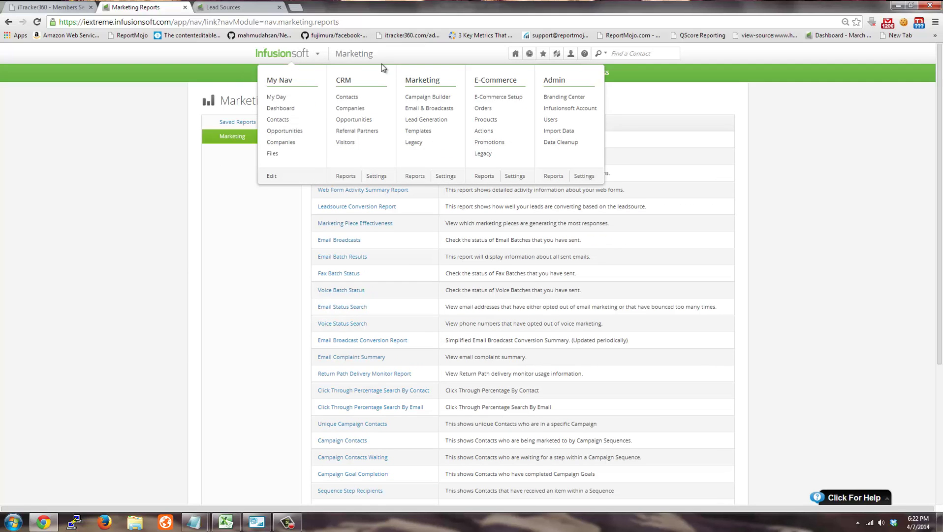
left_click(445, 178)
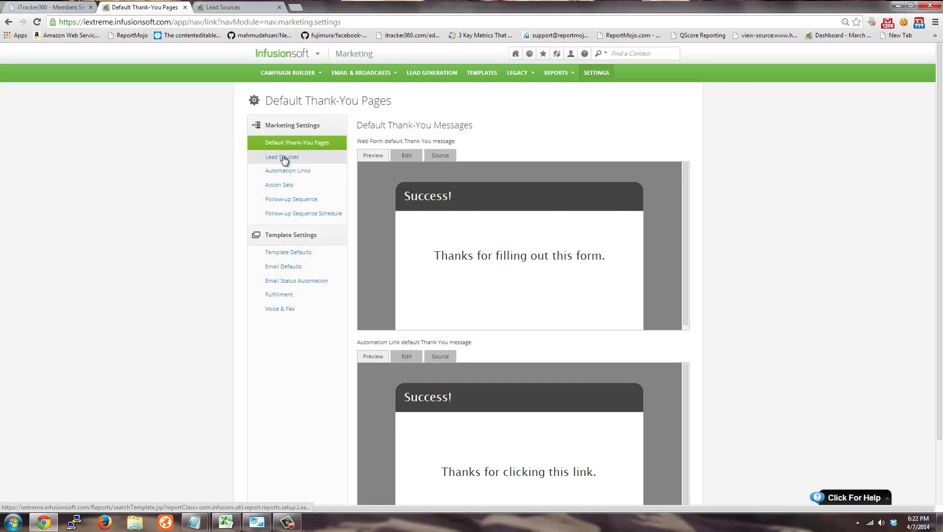
left_click(283, 157)
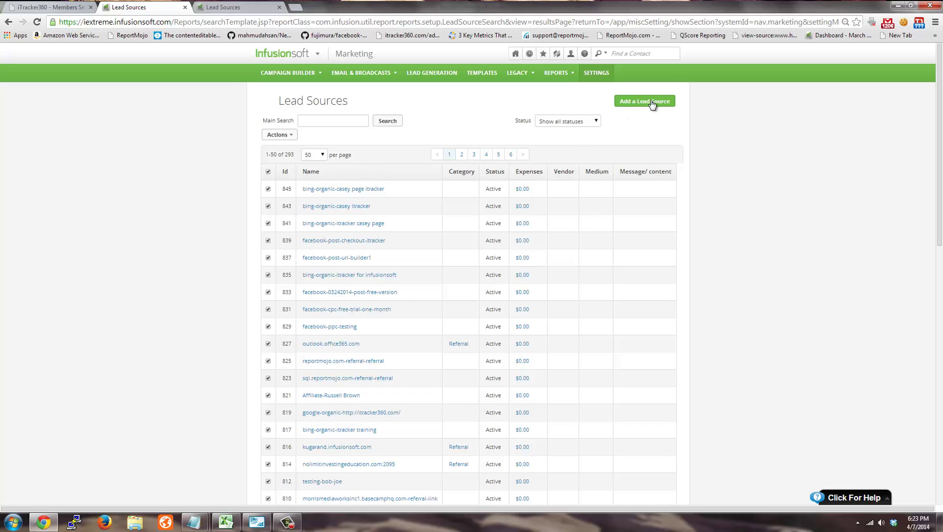
double_click(525, 275)
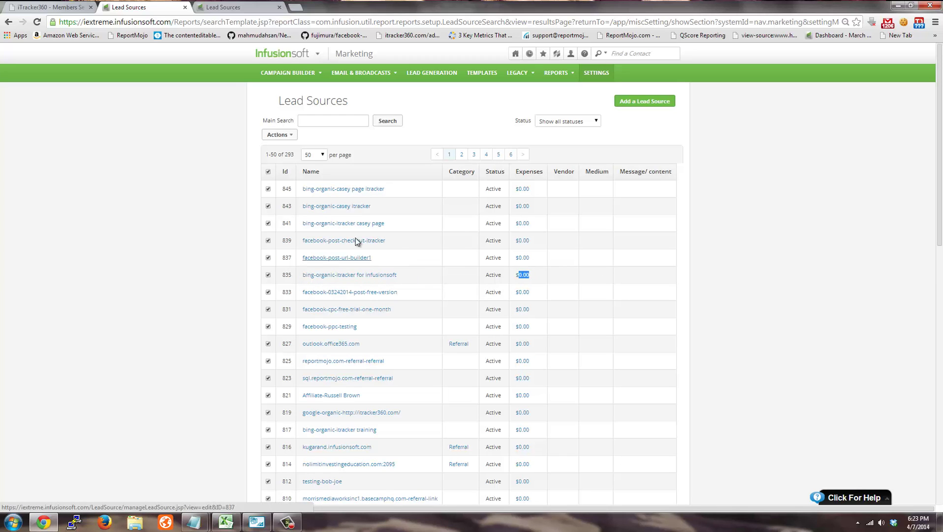
left_click_drag(388, 261, 303, 261)
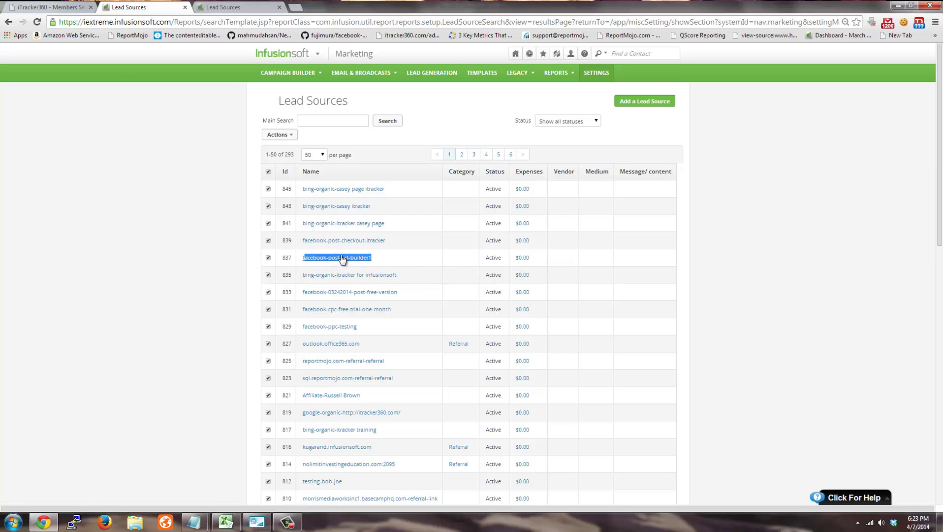
left_click(279, 272)
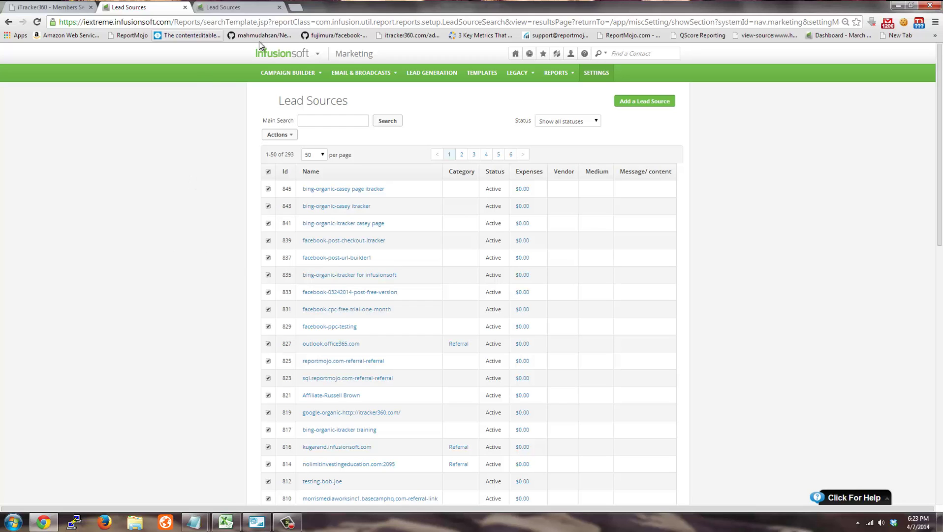
Open the Lead Source ROI report from the marketing reports and examine the expenses of the first few lead sources.
mouse_move(297, 53)
left_click(413, 179)
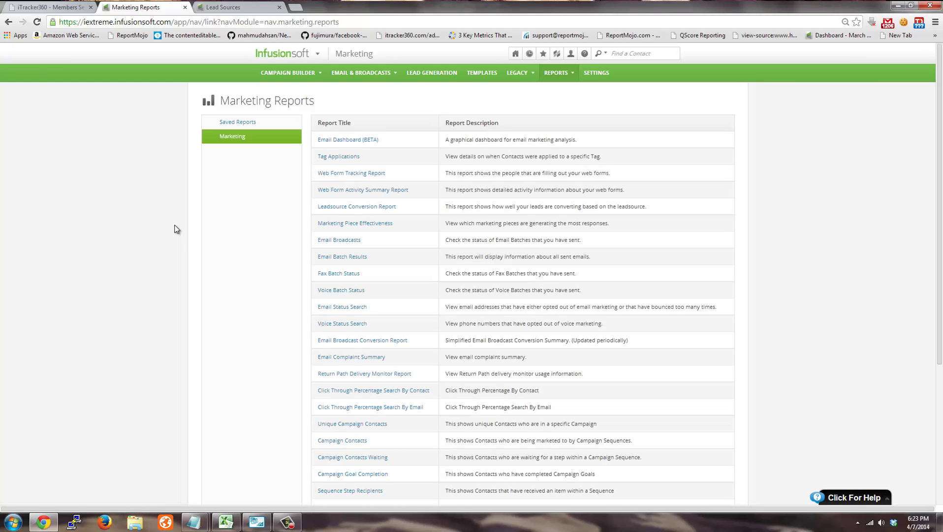
scroll(147, 284, "down", 3)
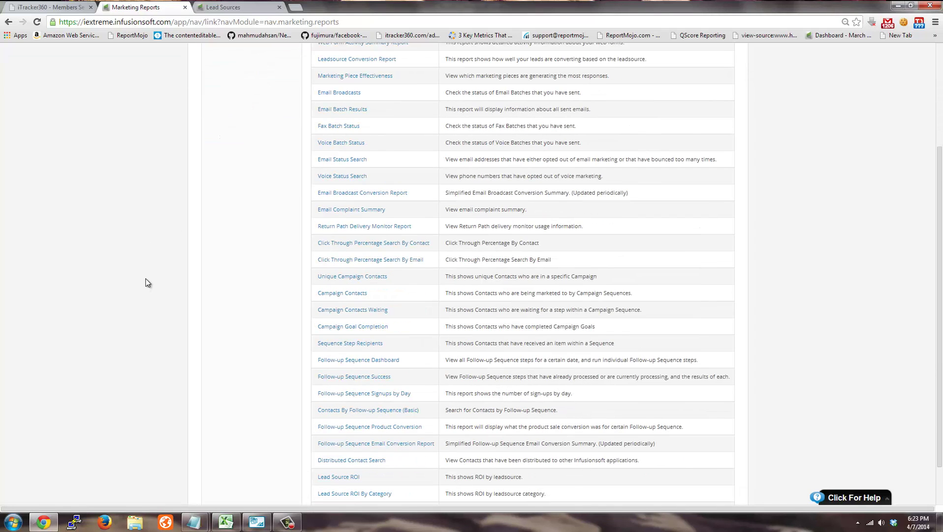
scroll(145, 288, "down", 1)
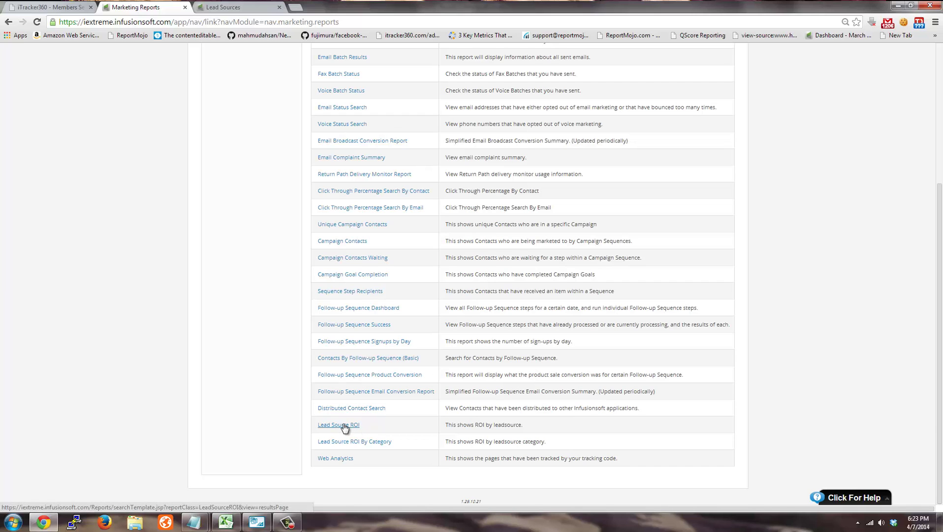
left_click(328, 427)
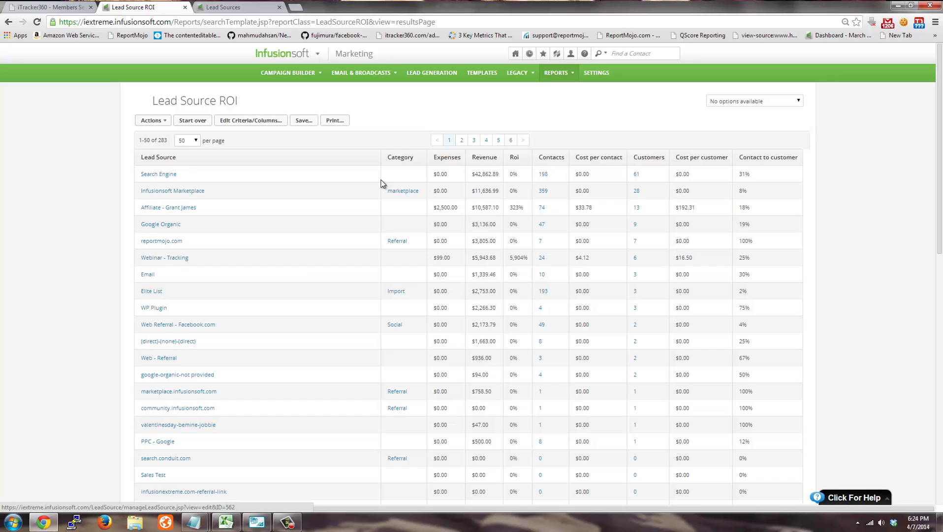
left_click_drag(452, 174, 435, 175)
left_click_drag(455, 208, 431, 210)
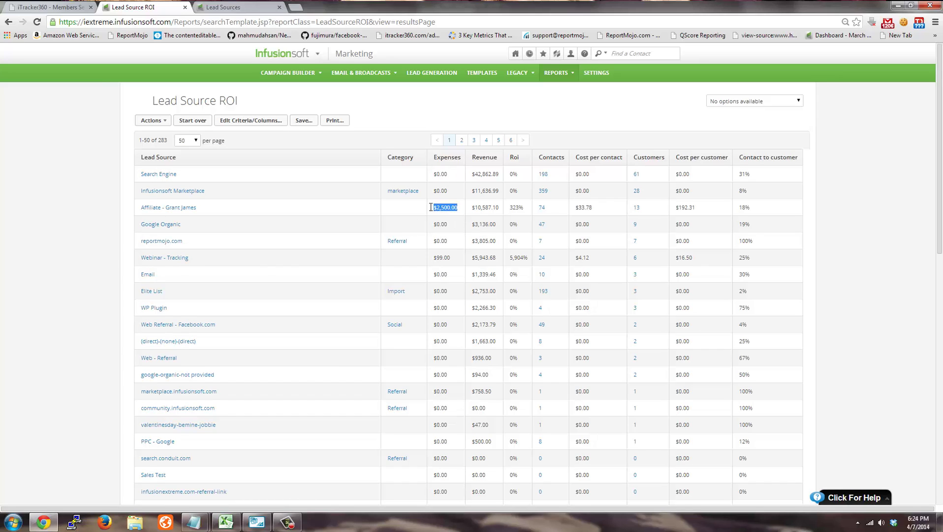
left_click(468, 173)
Switch to the Excel workbook and review the Leadsource ROI Report table and its Expenses column.
left_click(226, 521)
left_click_drag(88, 124, 661, 330)
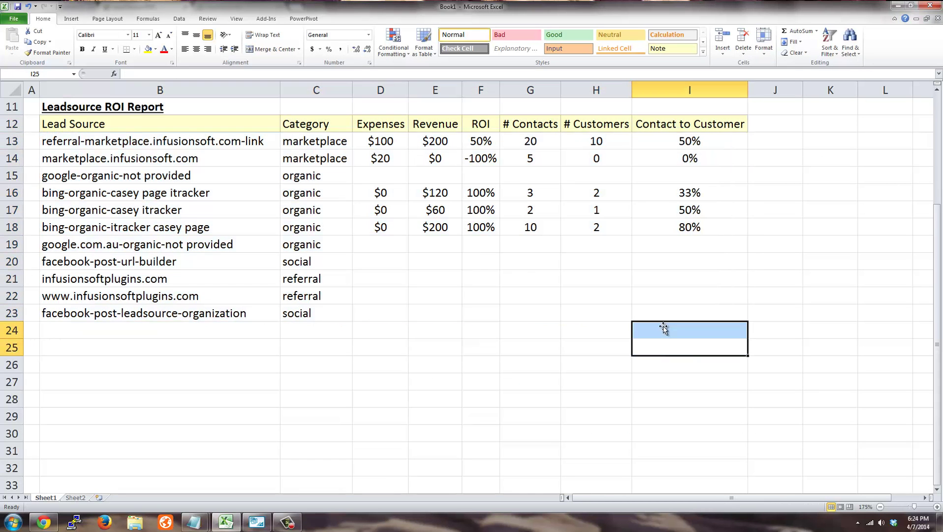
left_click(123, 105)
left_click(357, 176)
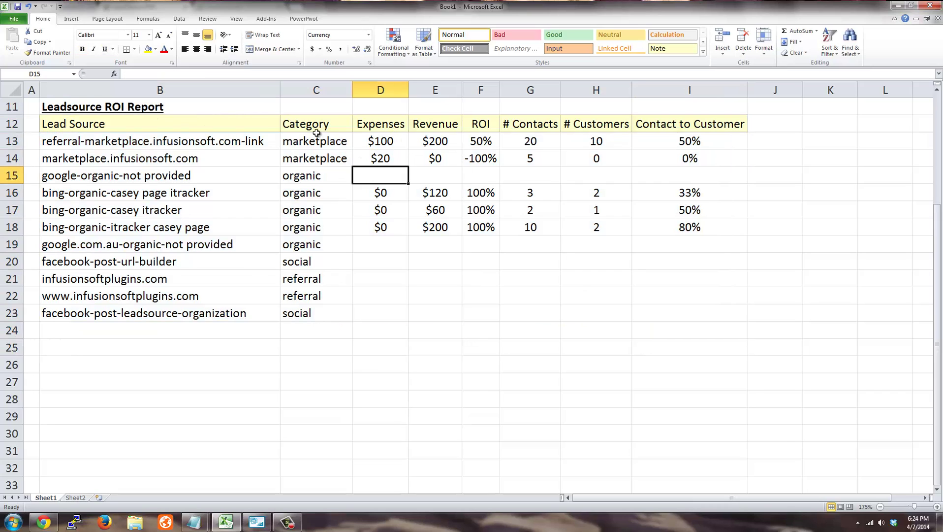
left_click(402, 146)
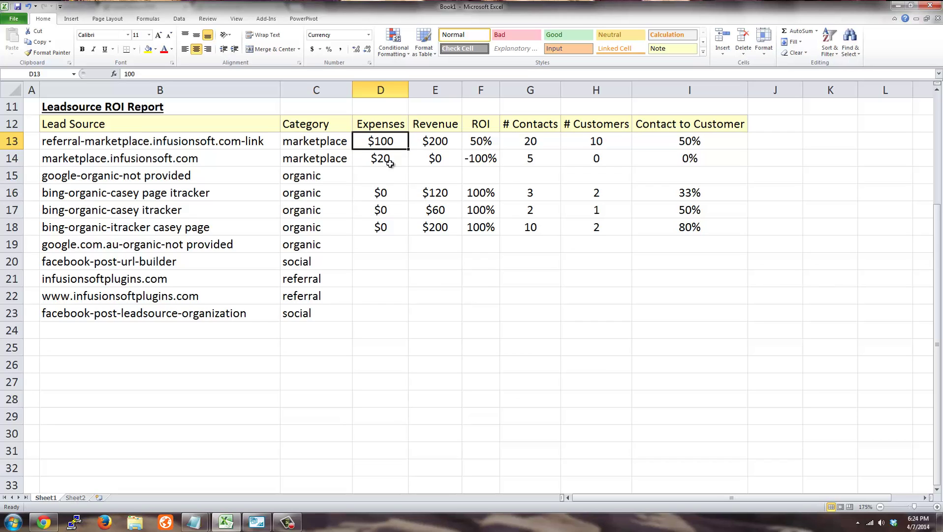
left_click(465, 276)
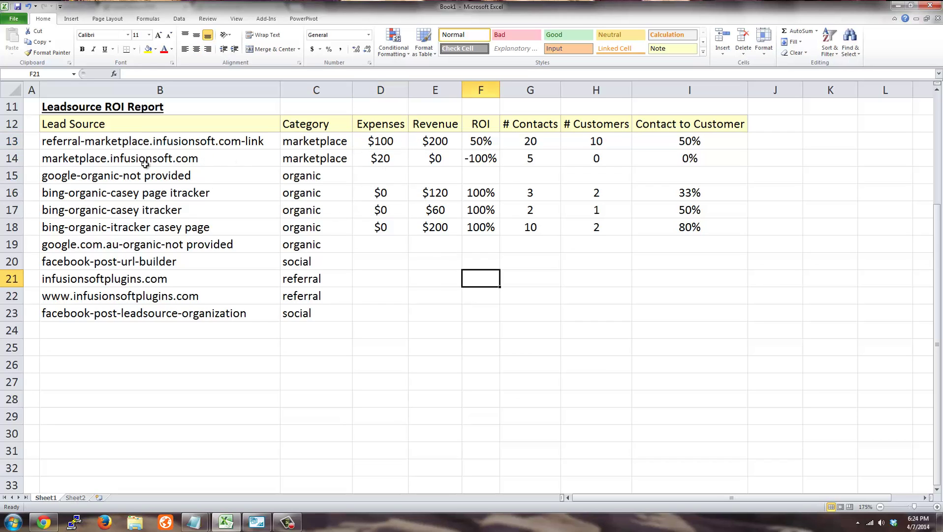
Examine the lead source names in B13:B20, especially the bing-organic entries and facebook-post-url-builder.
left_click_drag(138, 141, 144, 260)
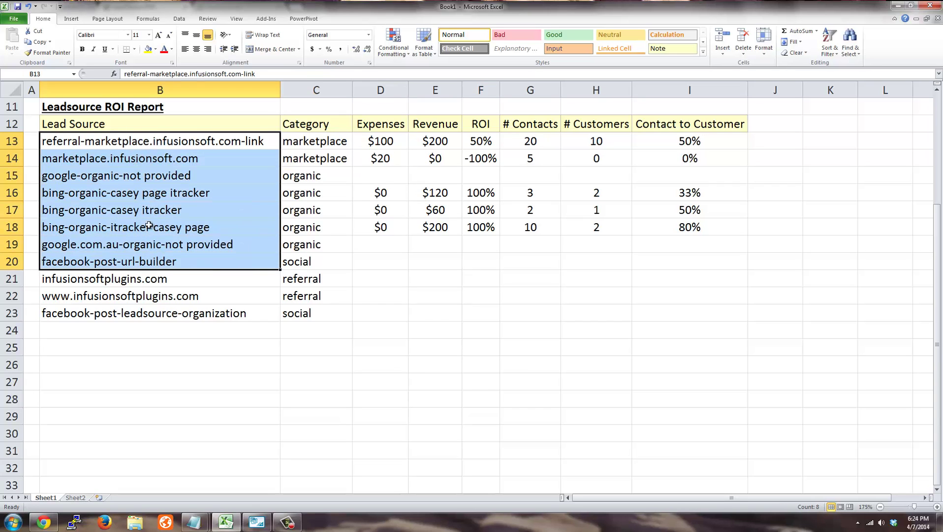
left_click(148, 215)
left_click(69, 192)
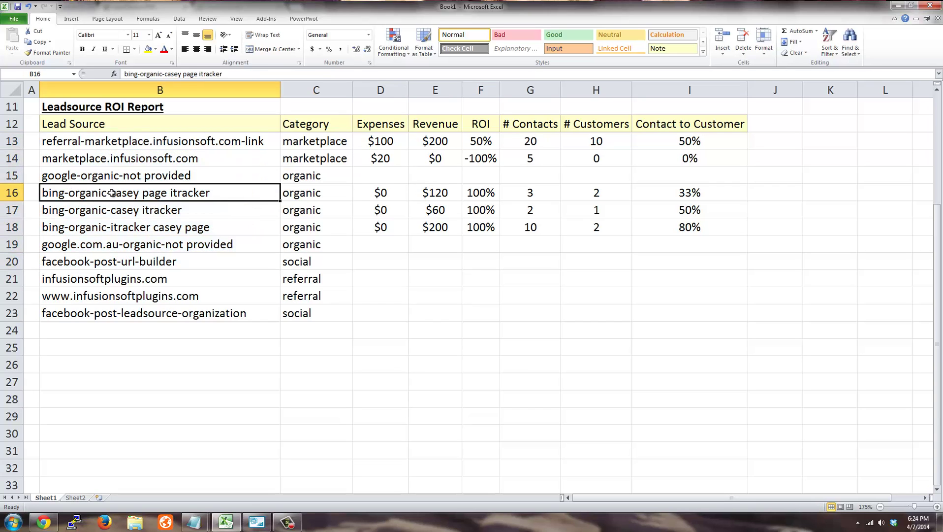
left_click(81, 265)
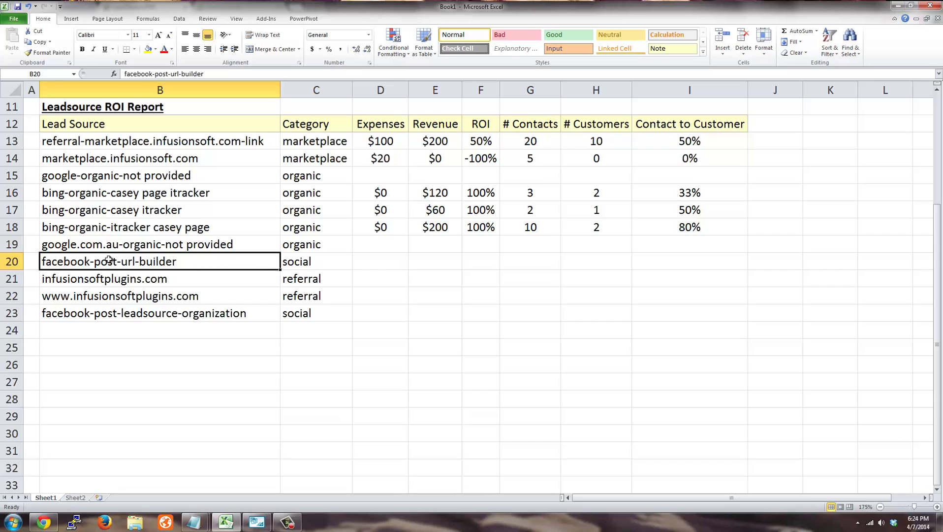
double_click(123, 262)
left_click_drag(119, 262, 177, 261)
left_click(177, 261)
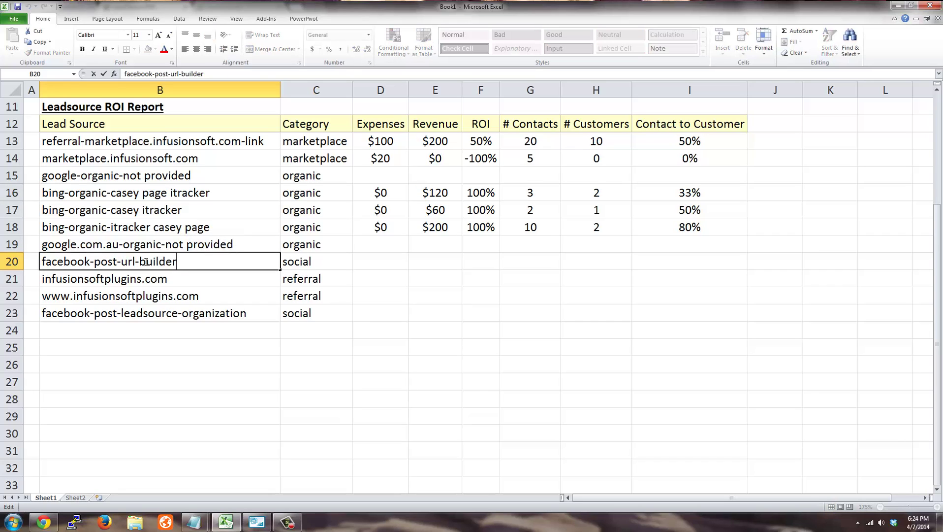
left_click(186, 345)
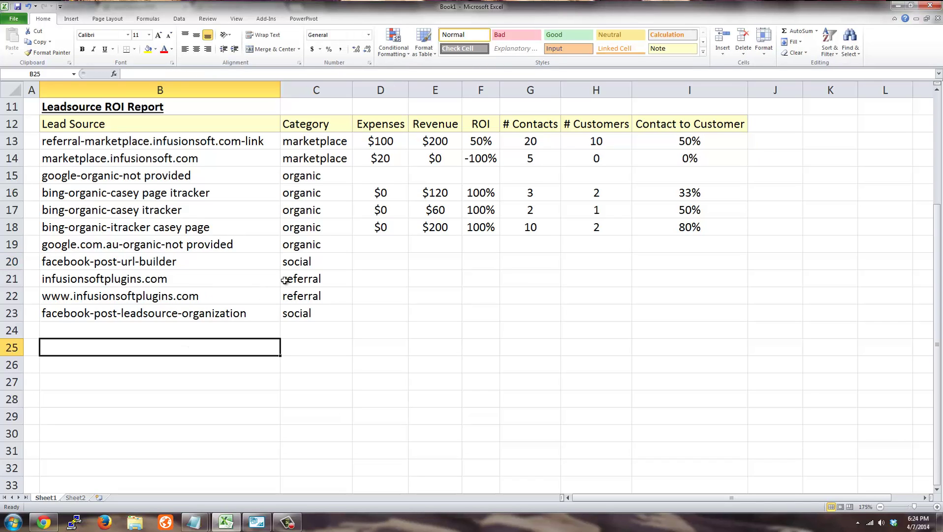
left_click(86, 281)
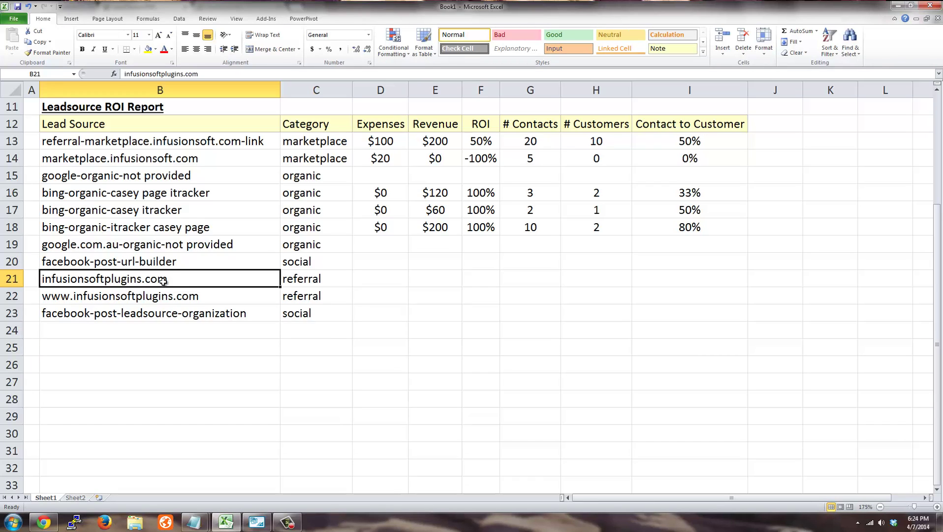
left_click(74, 296)
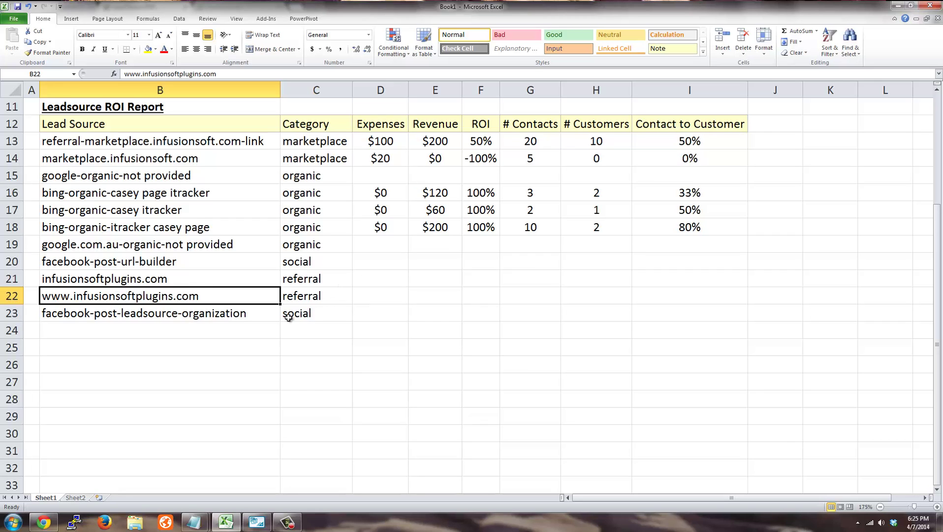
left_click(183, 327)
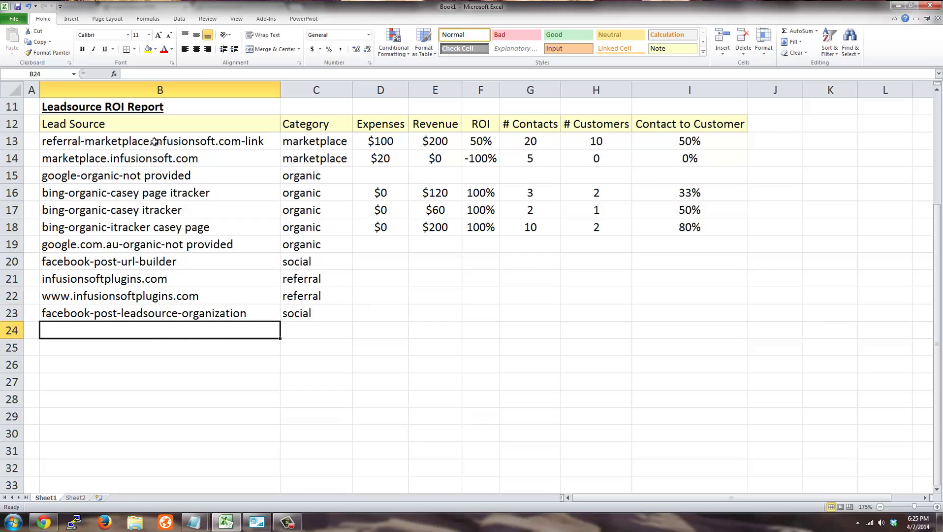
left_click_drag(154, 142, 141, 315)
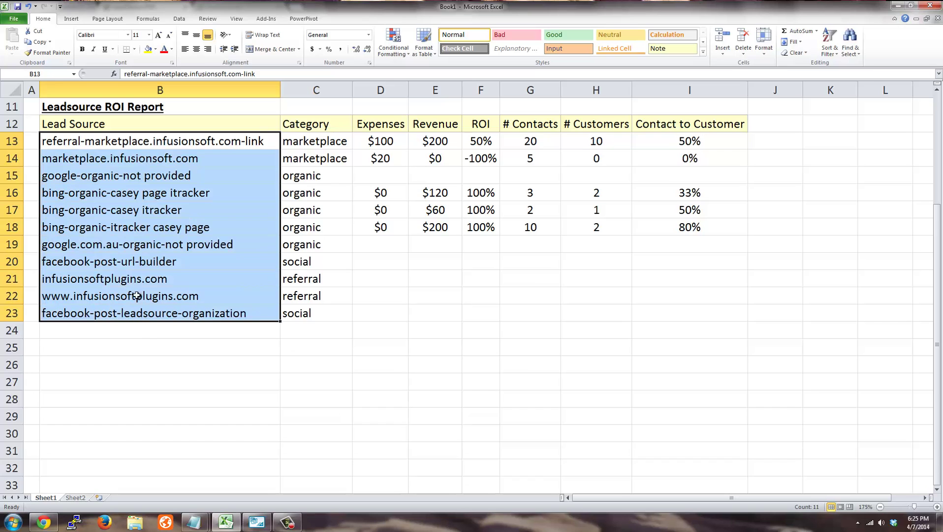
left_click(151, 359)
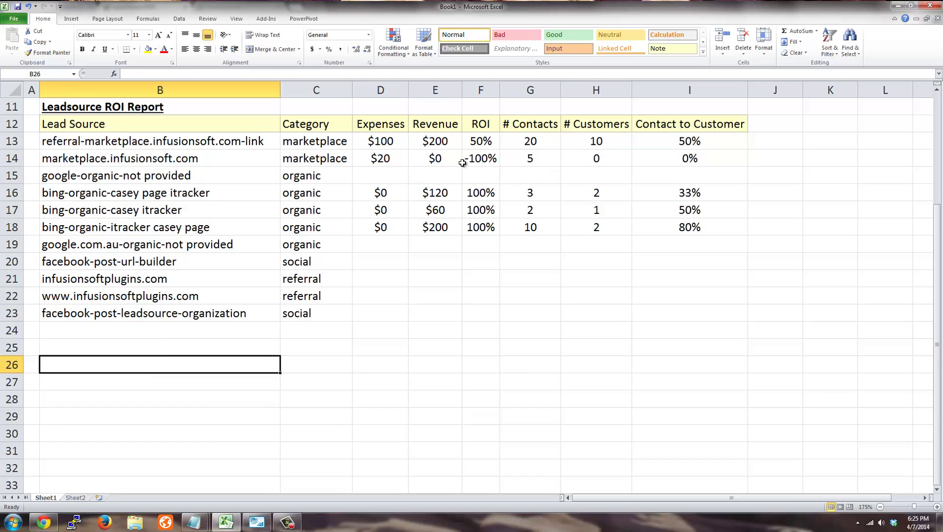
Examine the category, expenses and revenue of the referral-marketplace.infusionsoft.com-link lead source in row 13.
left_click(211, 141)
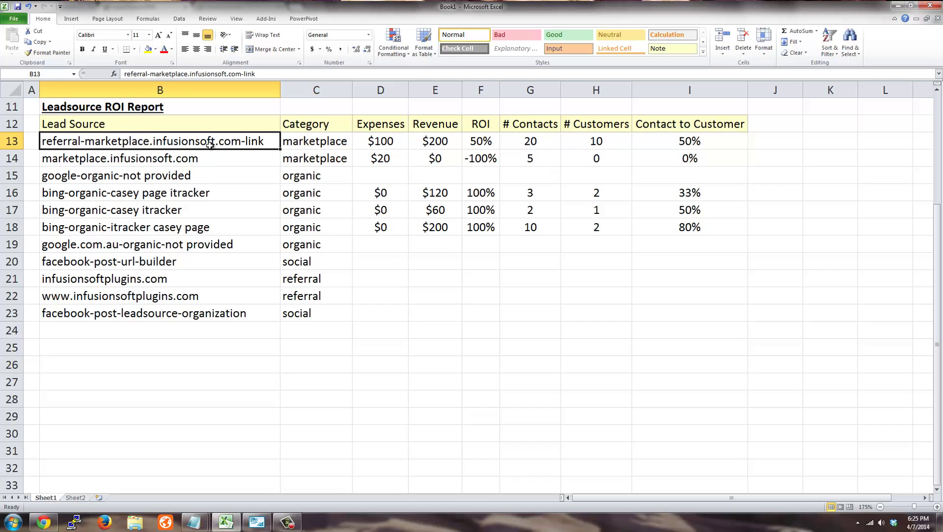
left_click(394, 138)
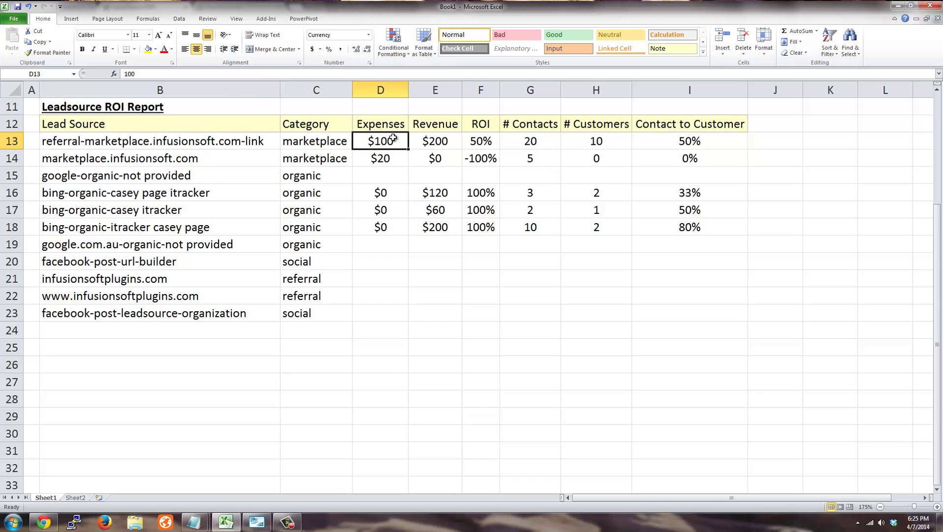
left_click(130, 144)
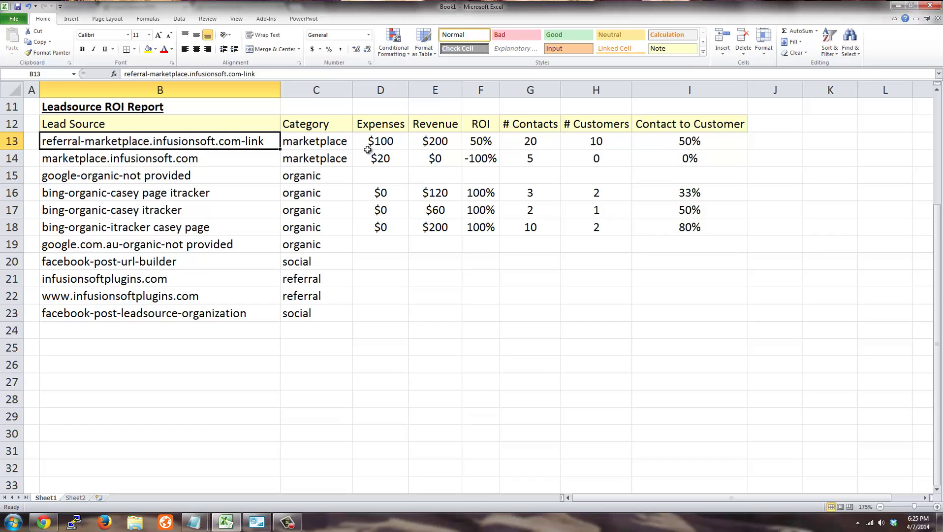
left_click(315, 141)
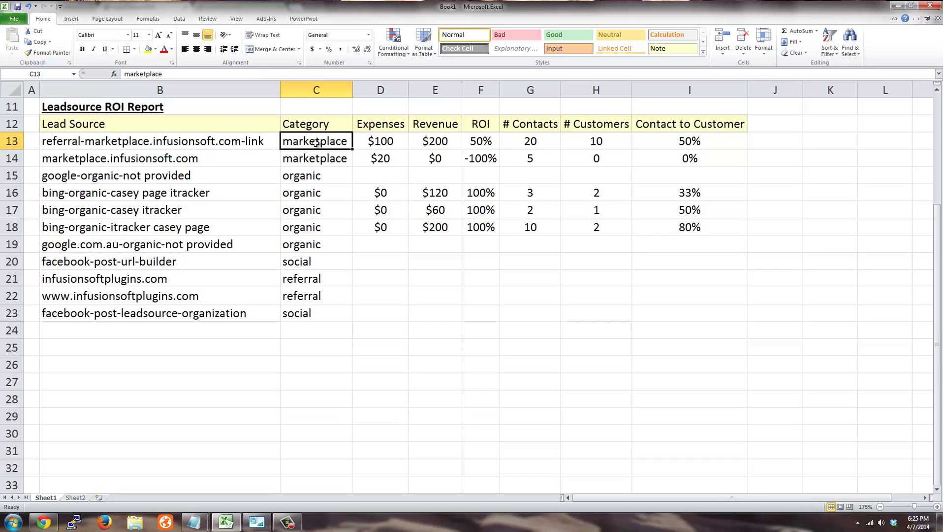
left_click(329, 278)
left_click(324, 143)
left_click(381, 146)
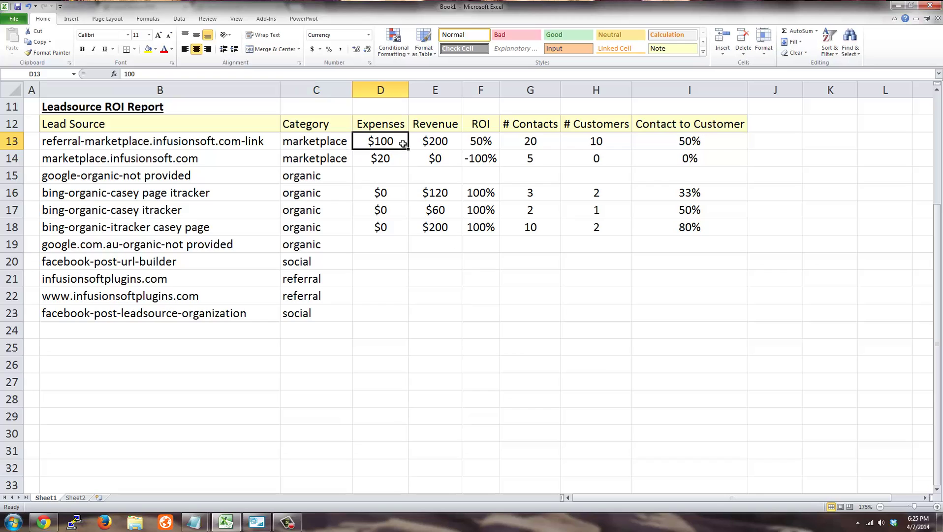
left_click(434, 141)
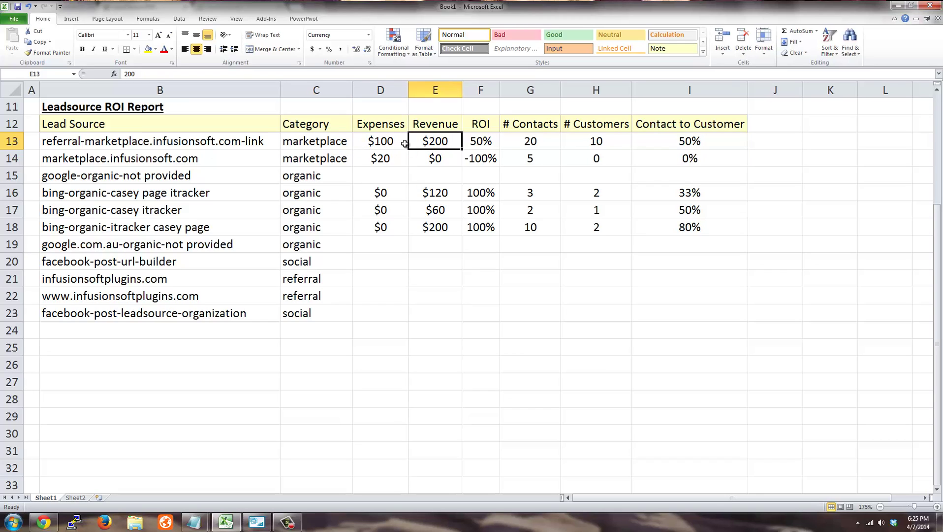
Examine the contacts, customers, revenue, ROI and expenses of the referral-marketplace.infusionsoft.com-link lead source in row 13.
left_click(610, 142)
left_click(539, 142)
left_click(219, 144)
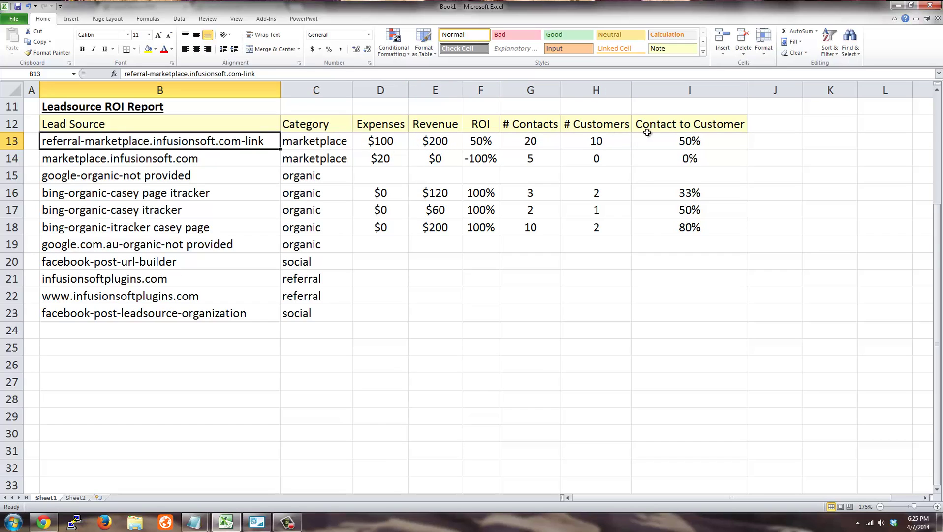
left_click(612, 140)
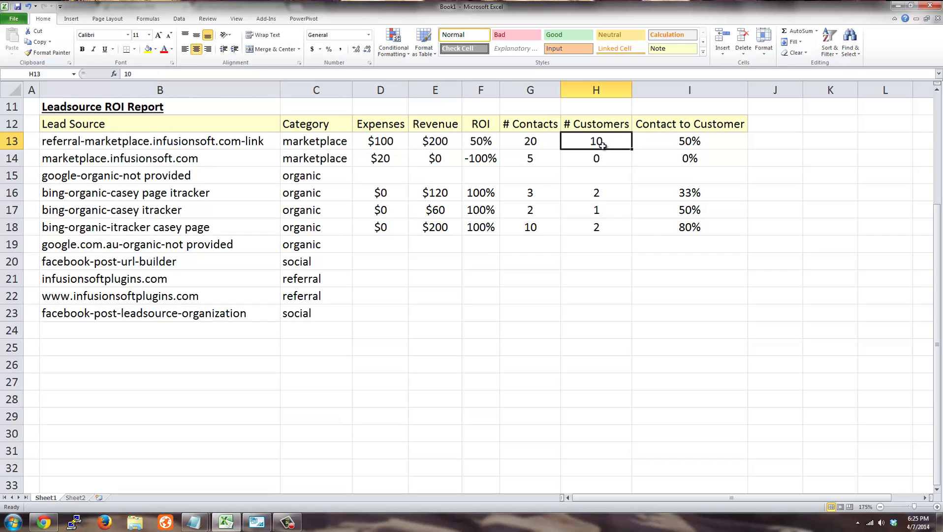
left_click(452, 143)
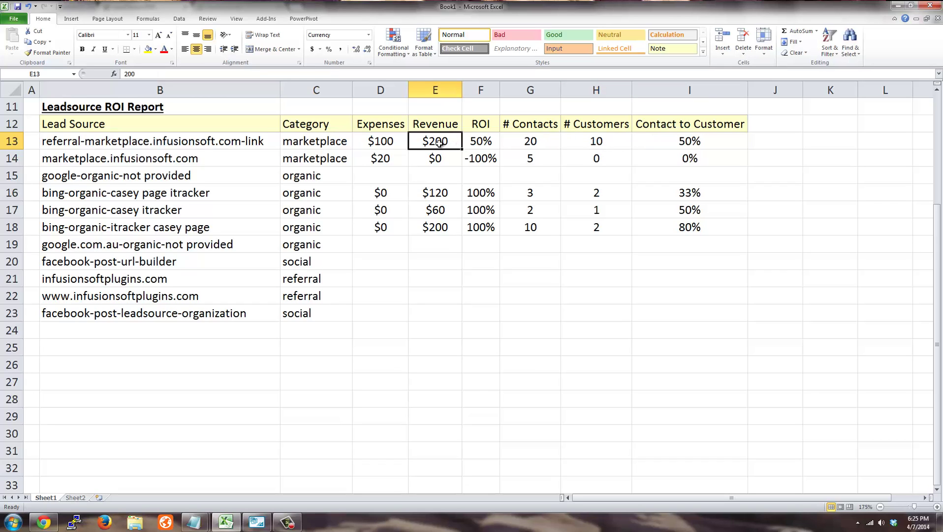
left_click(481, 142)
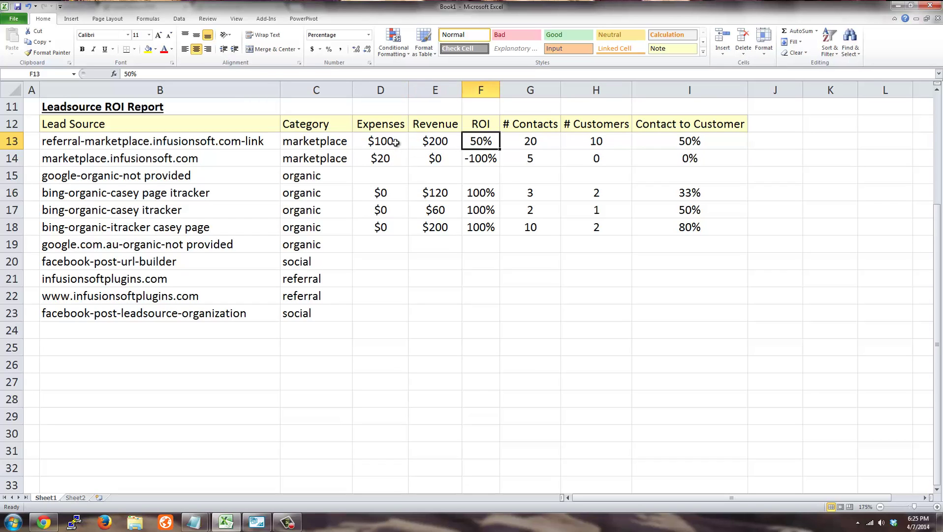
left_click_drag(396, 143, 434, 143)
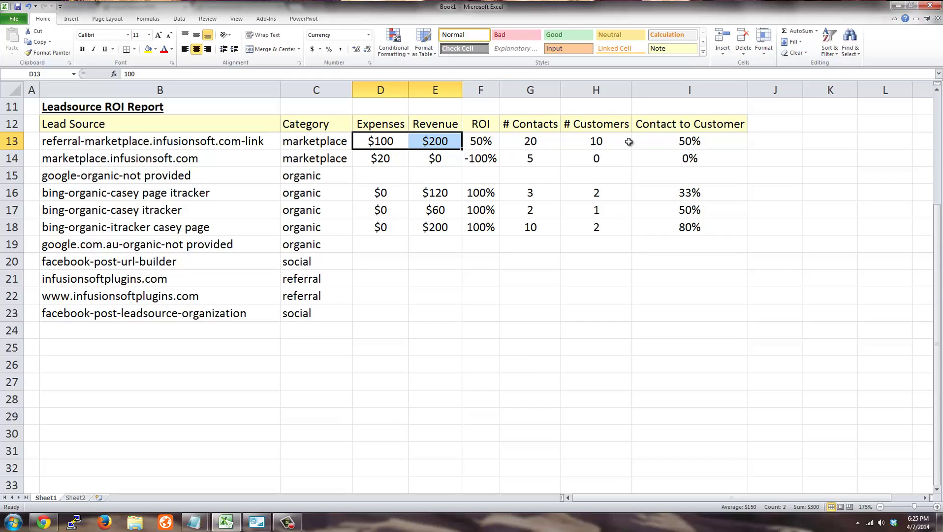
Check row 13's Contact to Customer rate against its contacts and customers, and review all its metrics in D13:I13.
left_click(685, 143)
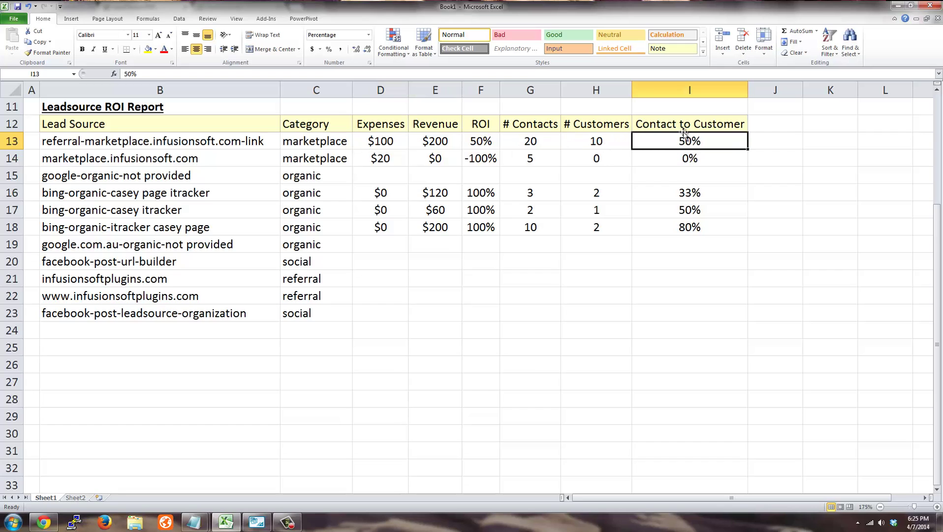
left_click_drag(535, 143, 610, 143)
left_click(665, 145)
left_click(385, 142)
left_click_drag(385, 143, 657, 141)
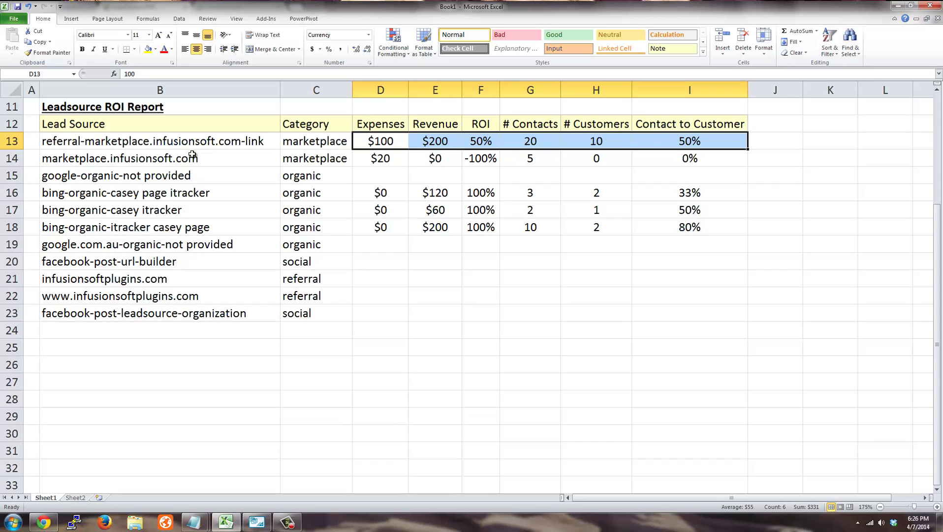
Examine the expenses, contacts and customers of the marketplace.infusionsoft.com lead source in row 14.
left_click(112, 159)
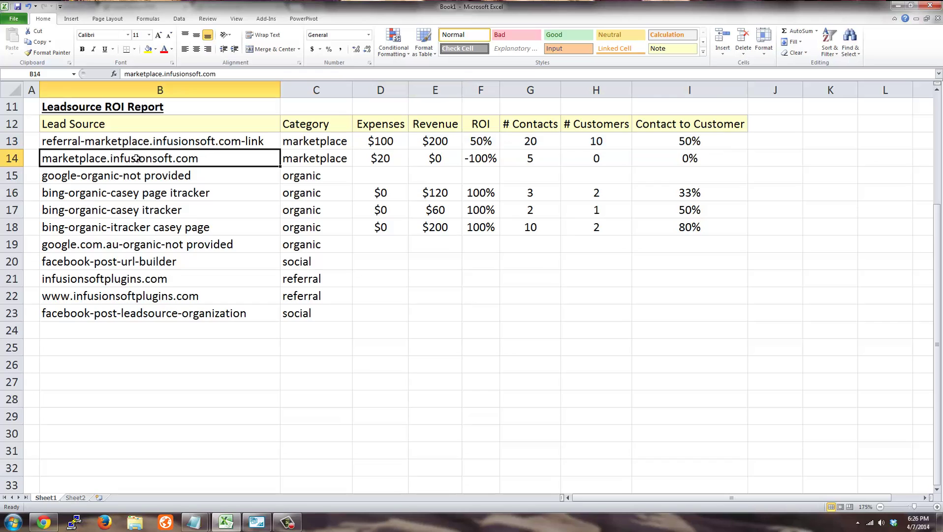
left_click(394, 158)
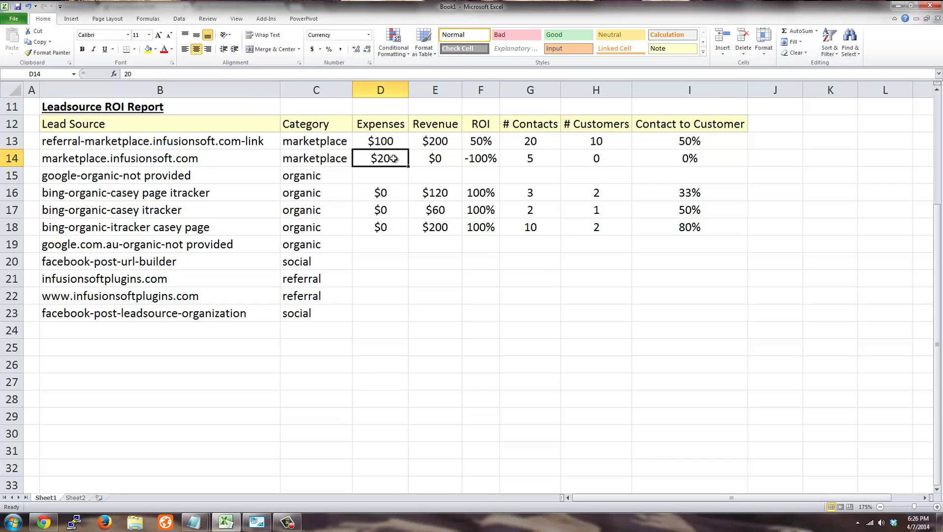
left_click(217, 161)
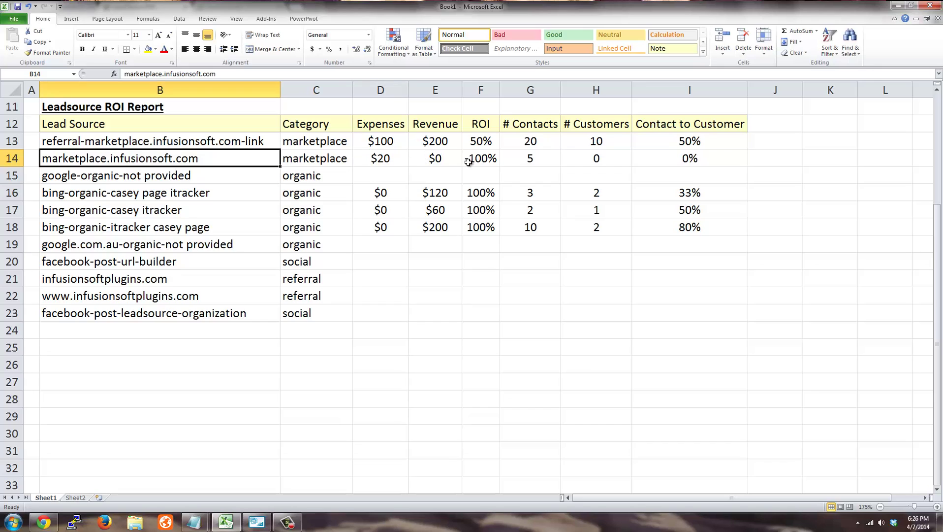
left_click(524, 158)
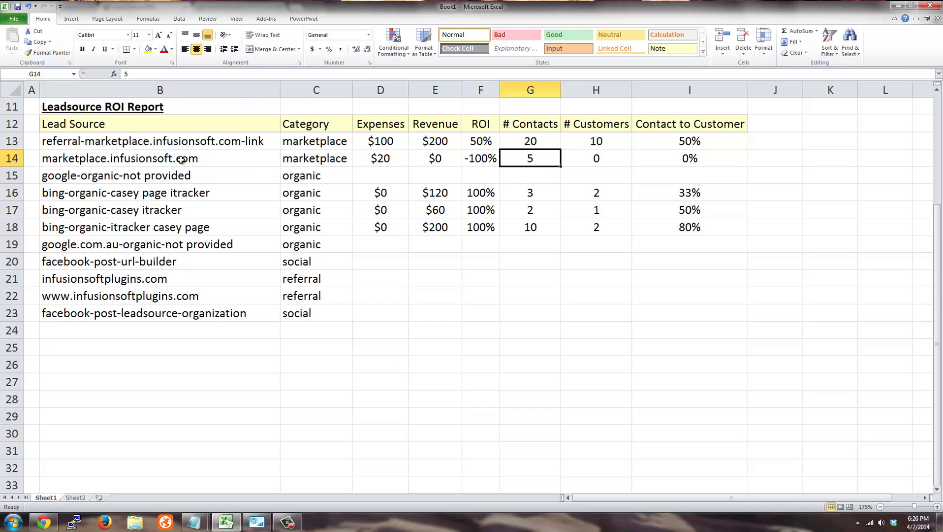
left_click(611, 161)
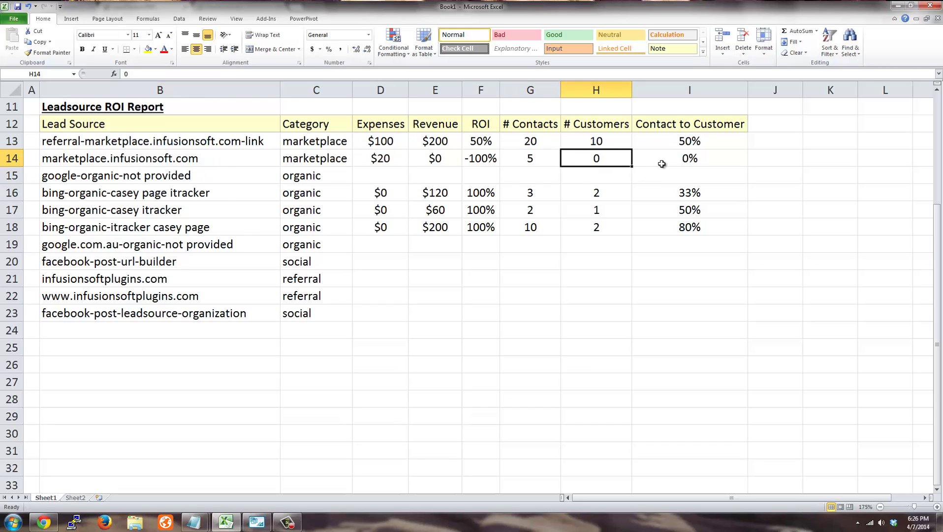
Compare the Contact to Customer rates, ROI and names of the two marketplace lead sources in rows 13 and 14.
left_click_drag(706, 162, 693, 146)
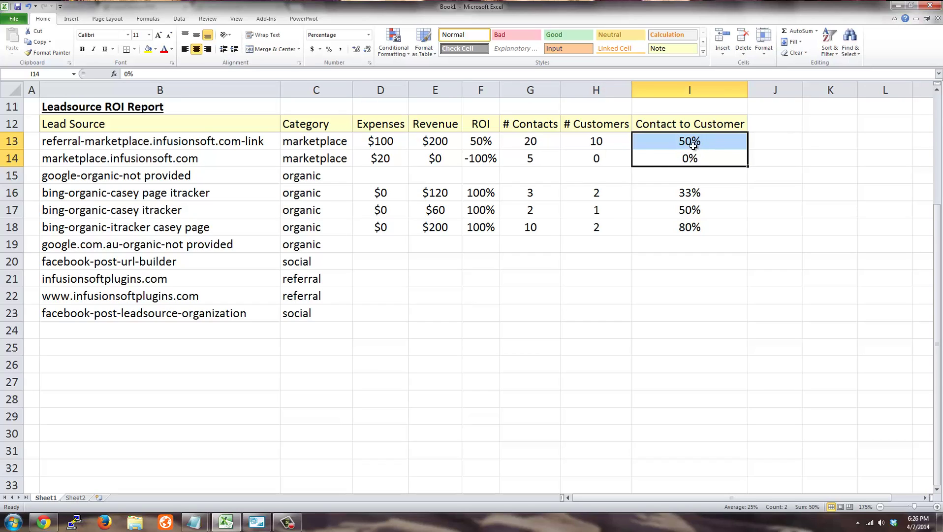
left_click_drag(484, 141, 481, 166)
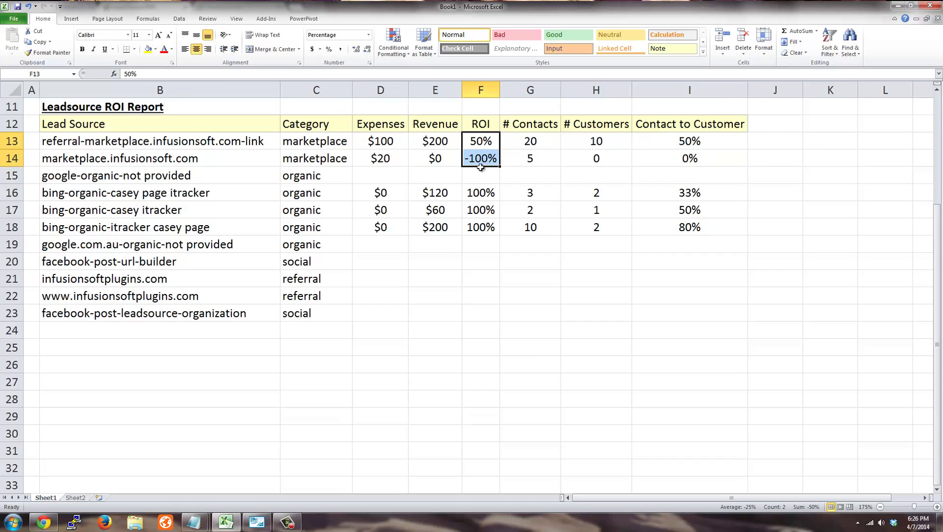
left_click(474, 175)
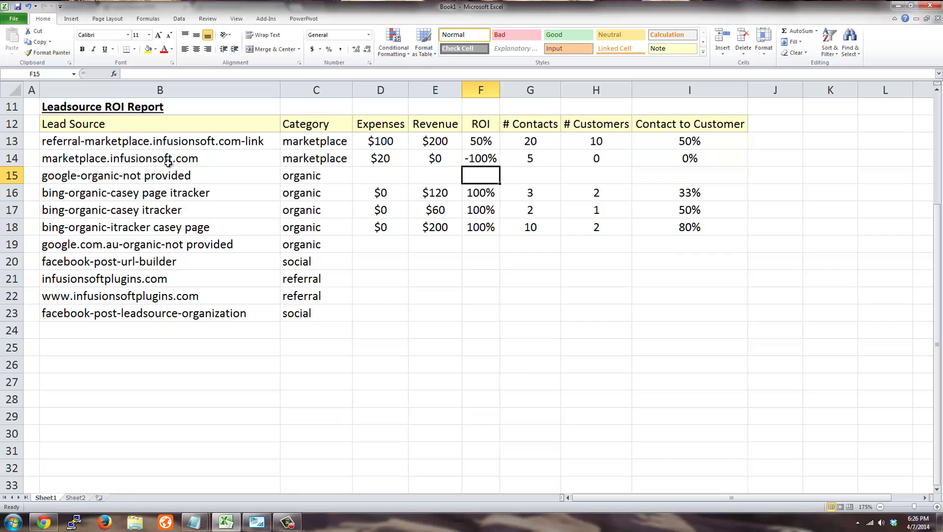
left_click_drag(169, 162, 170, 147)
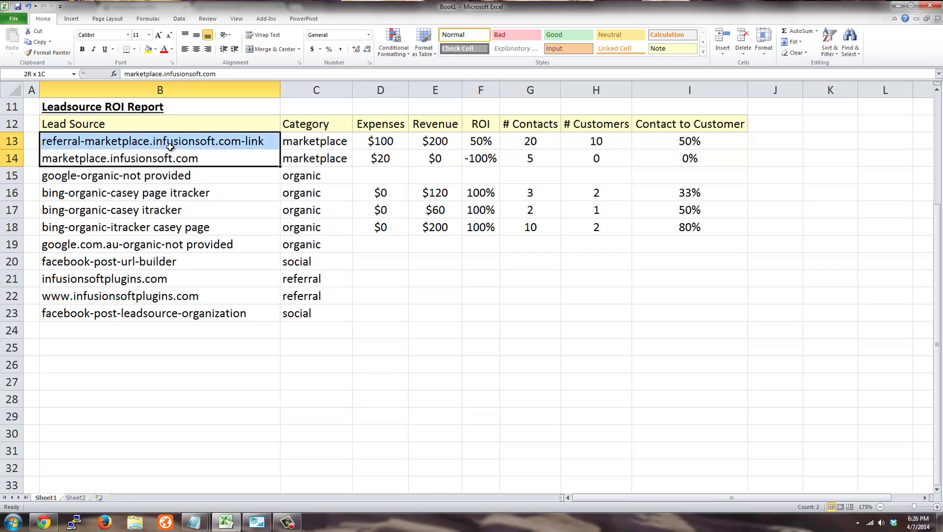
left_click(113, 151)
left_click_drag(105, 140, 112, 155)
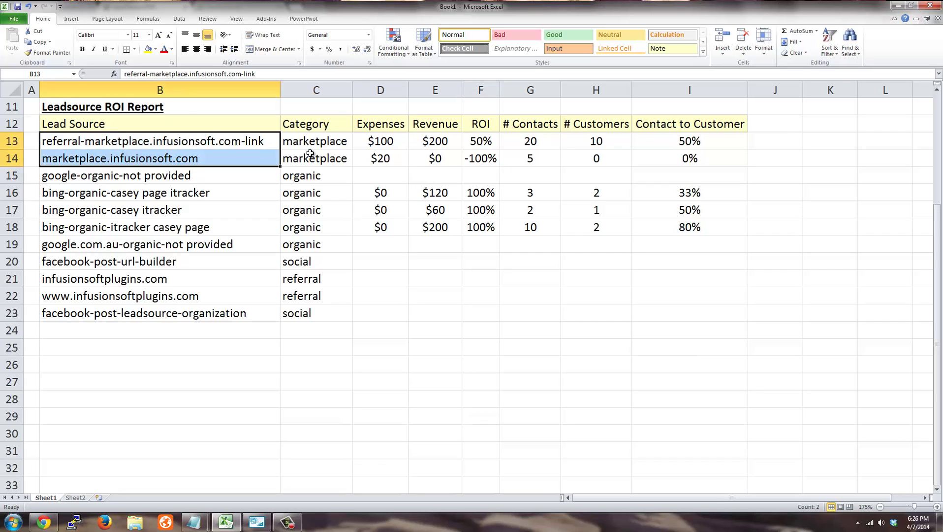
Examine the google-organic lead source in B15 and compare the three bing-organic lead source names in B16:B18.
left_click(224, 176)
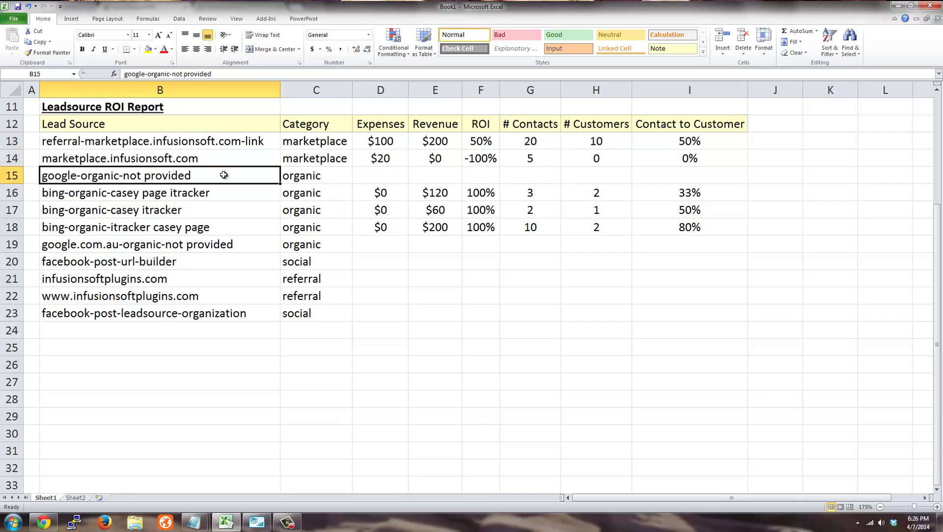
left_click(112, 195)
left_click(162, 212)
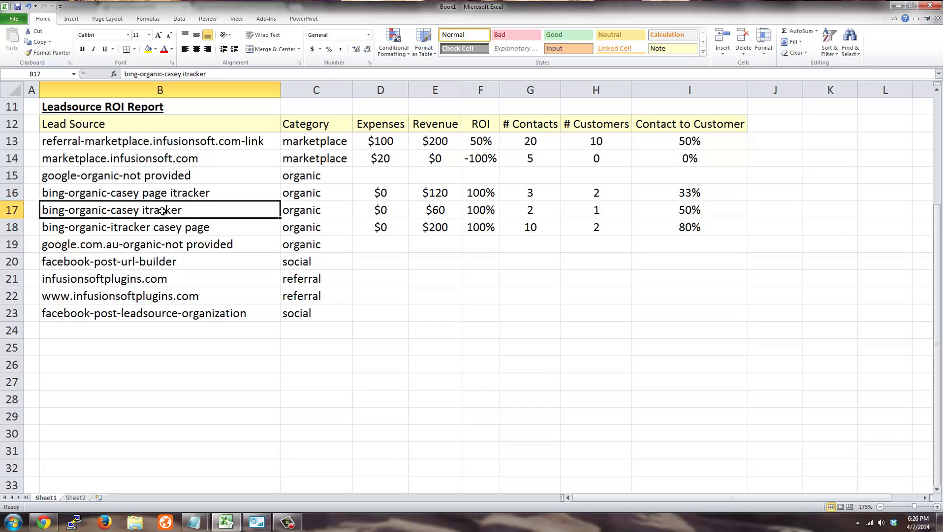
left_click(180, 230)
left_click_drag(168, 198, 217, 222)
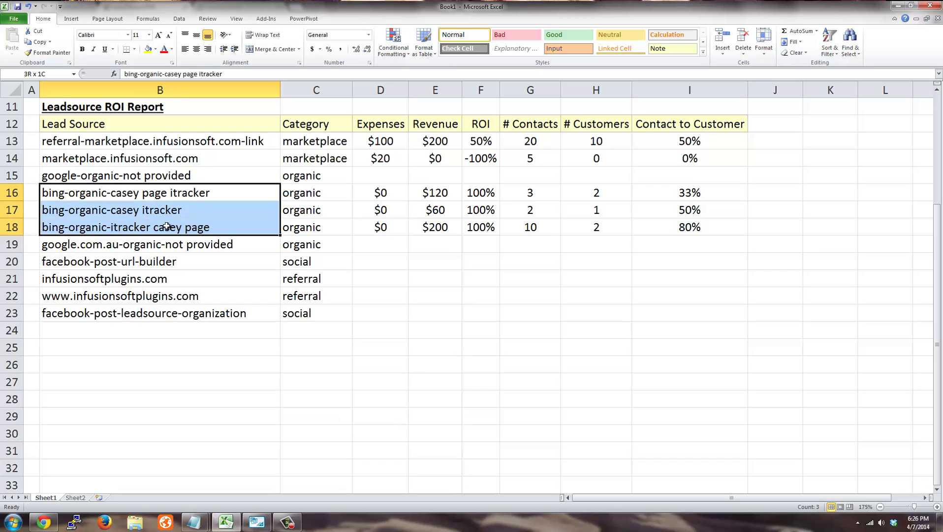
left_click(476, 238)
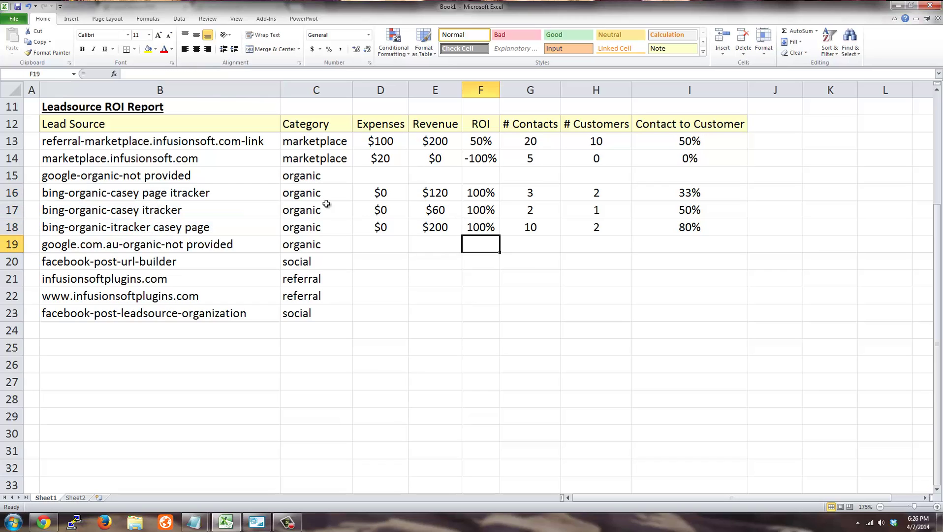
Compare the contacts, revenue, customers and Contact to Customer rates of the three bing-organic lead sources in rows 16 to 18.
left_click_drag(201, 194, 207, 227)
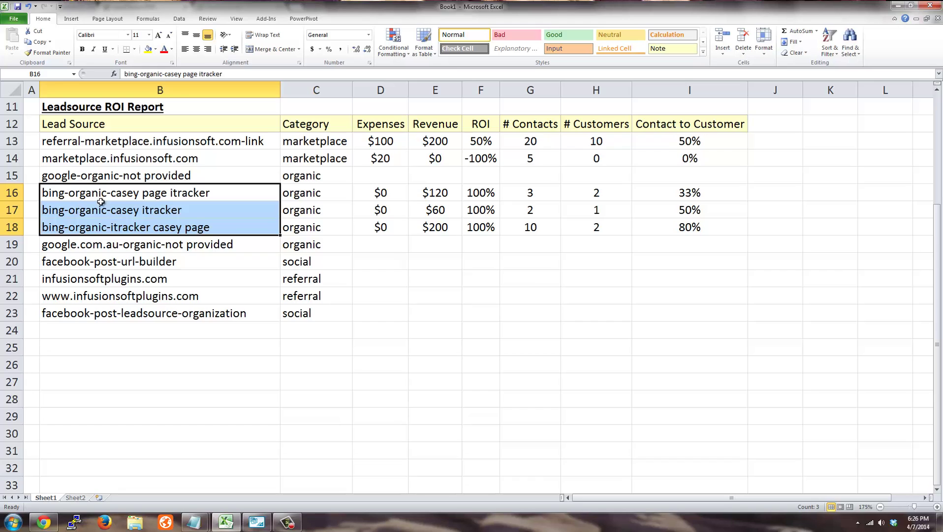
left_click_drag(542, 190, 539, 227)
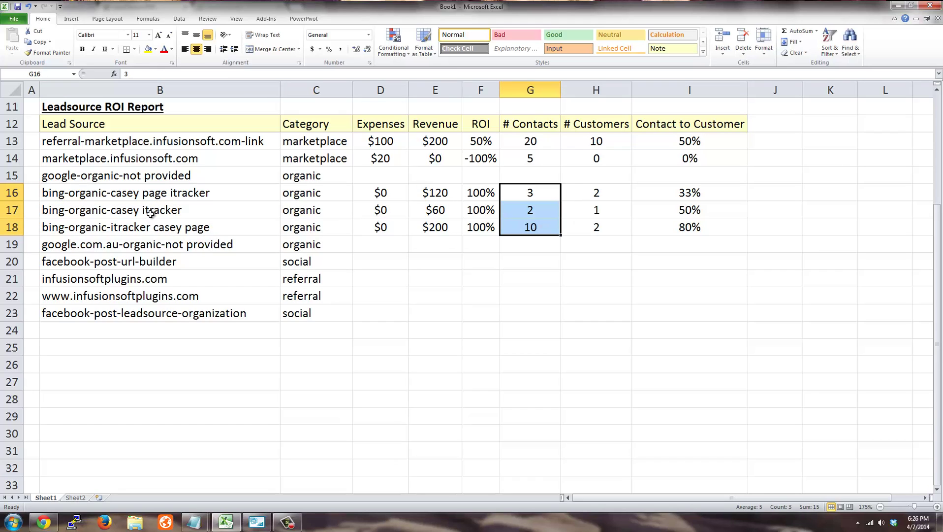
left_click_drag(440, 194, 440, 227)
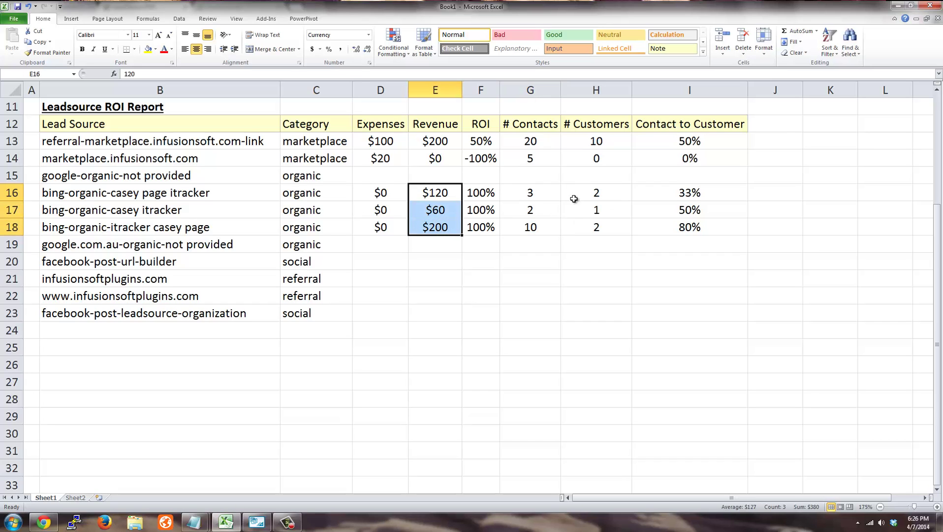
left_click_drag(597, 193, 600, 231)
left_click_drag(689, 193, 691, 231)
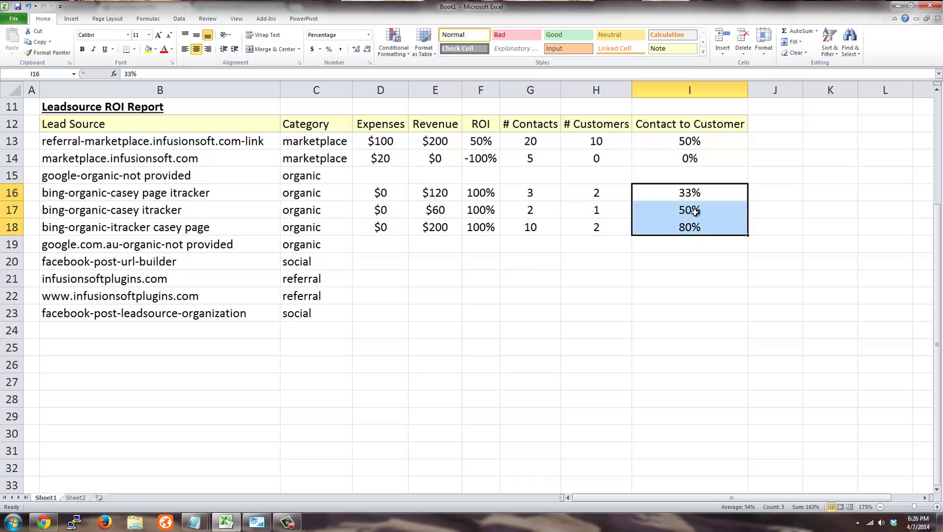
left_click(627, 275)
Review the full lead source list in B13:B23 and the metrics in D13:I18.
left_click_drag(93, 140, 104, 315)
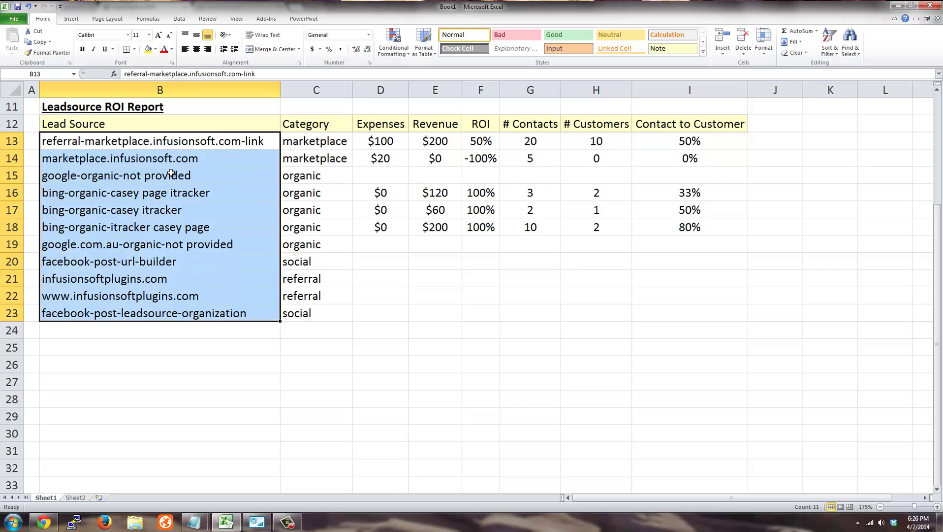
left_click_drag(392, 141, 702, 227)
left_click(197, 227)
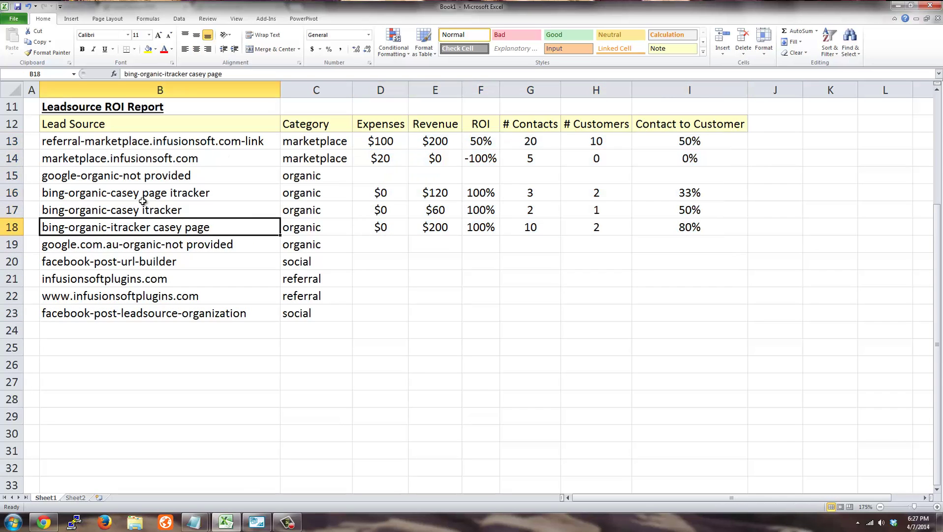
left_click(434, 313)
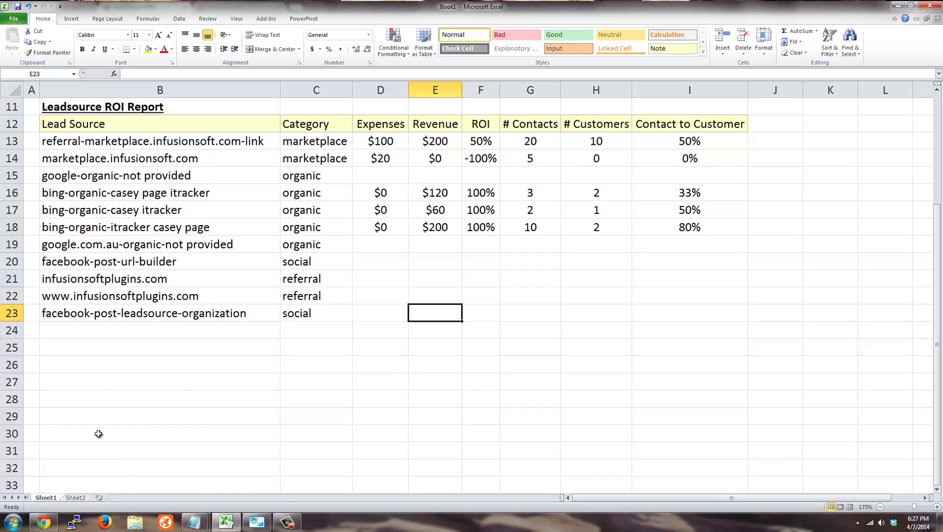
Open Sheet2 and review the detailed Leadsource ROI Report table in B2:I13.
left_click(77, 499)
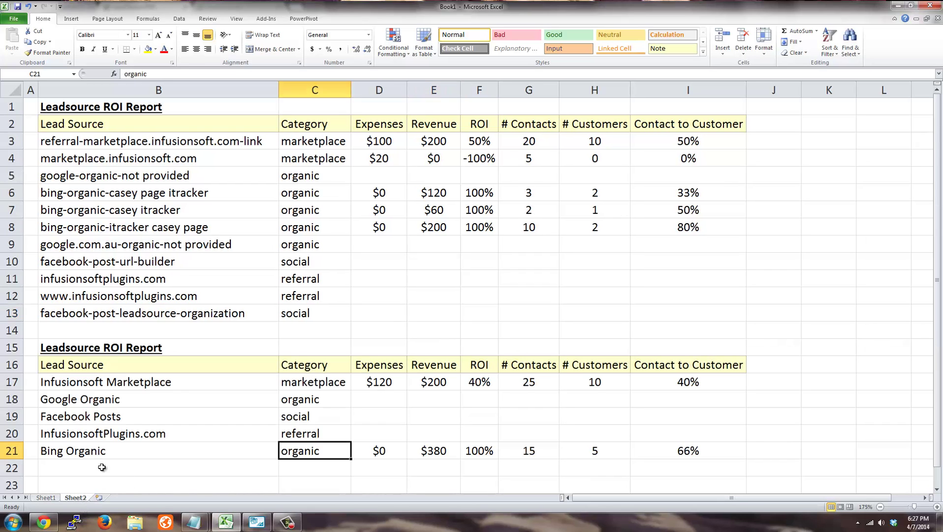
left_click_drag(73, 124, 721, 316)
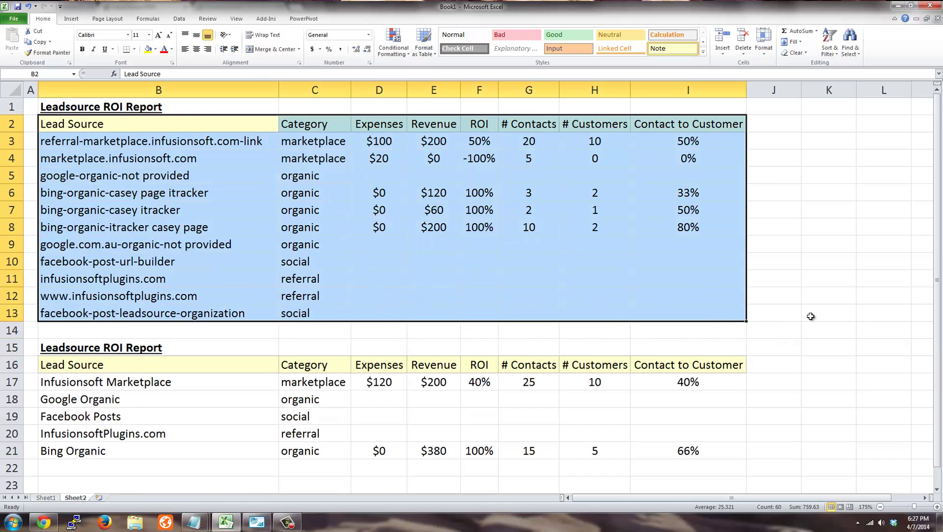
scroll(811, 316, "down", 1)
left_click(811, 316)
scroll(811, 316, "up", 1)
Examine the Infusionsoft Marketplace lead source name in B17 of the second report table.
left_click(148, 385)
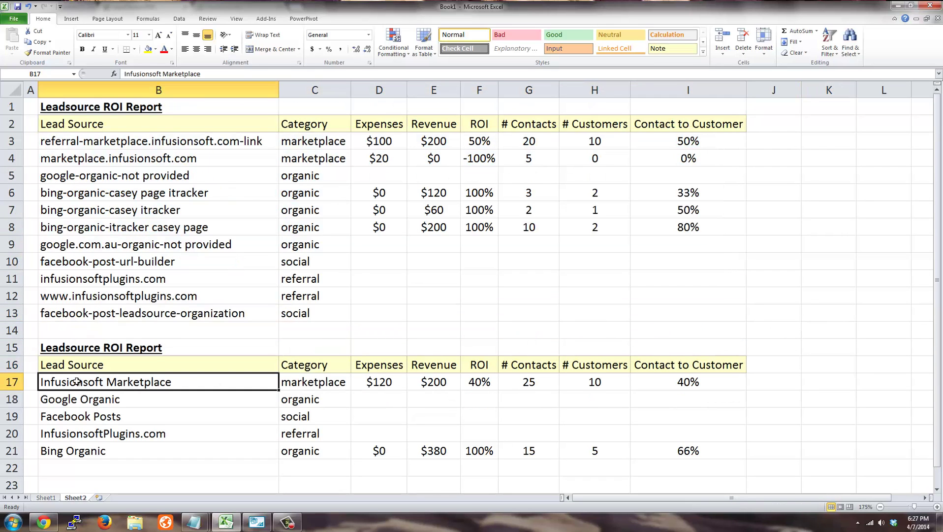
double_click(186, 380)
left_click_drag(186, 380, 1, 374)
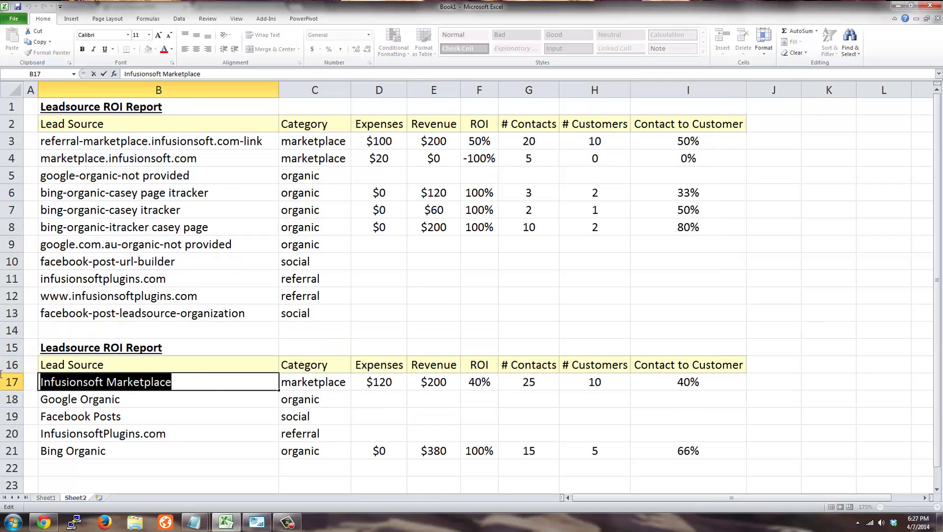
left_click(332, 443)
Apply the Good cell style to the two marketplace lead source rows in B3:I4.
left_click_drag(114, 143, 687, 158)
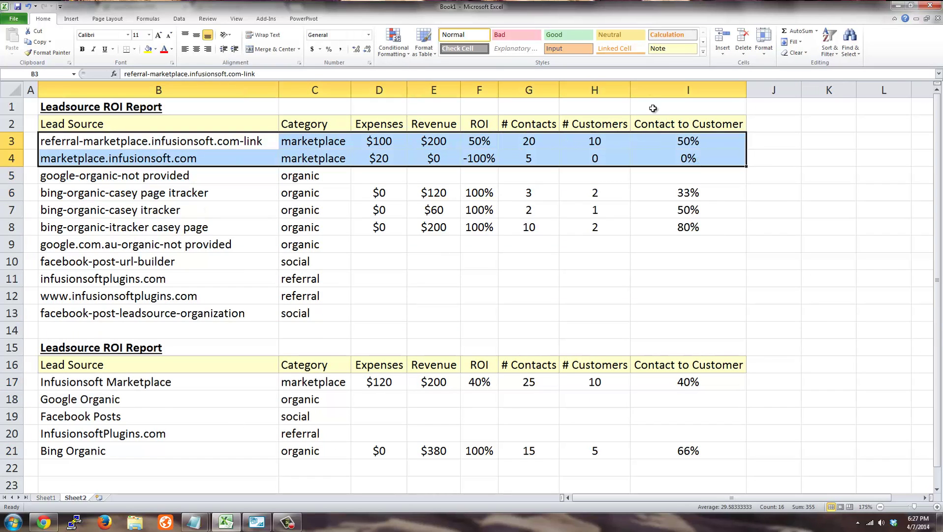
left_click(569, 34)
left_click(595, 158)
Compare the Infusionsoft Marketplace metrics in row 17 with the two marketplace expenses in D3:D4.
left_click_drag(367, 379, 783, 382)
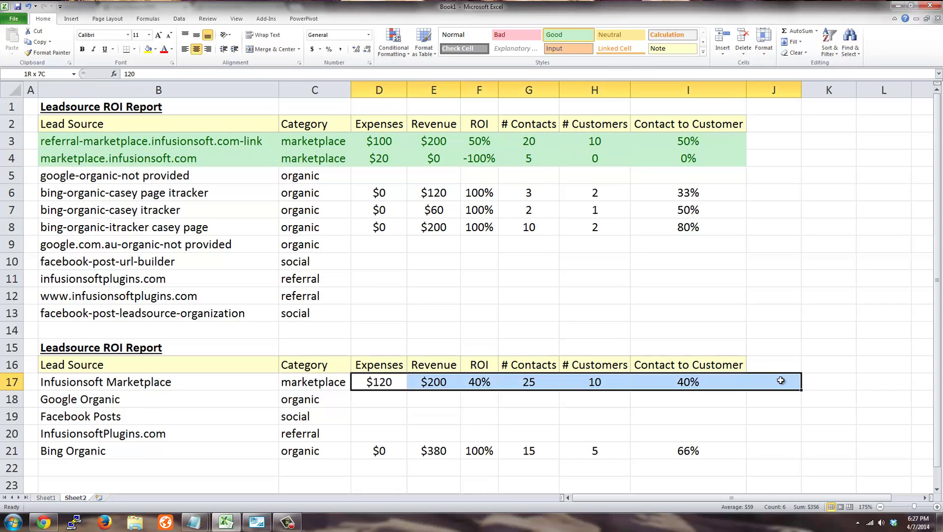
left_click(829, 379)
left_click_drag(392, 143, 392, 169)
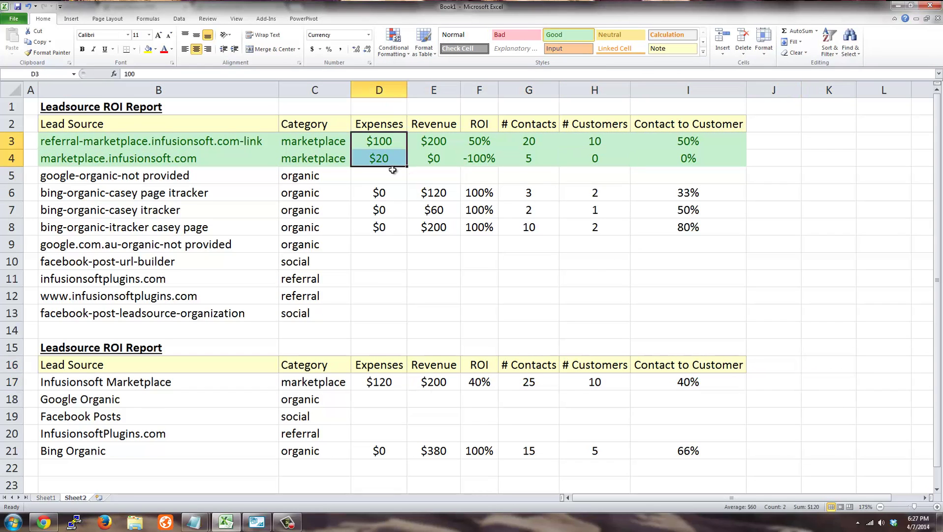
Compare the two marketplace rows' revenue in E3:E4 with the expenses, ROI and contact-to-customer rate in row 17.
left_click(380, 379)
left_click_drag(436, 142, 436, 160)
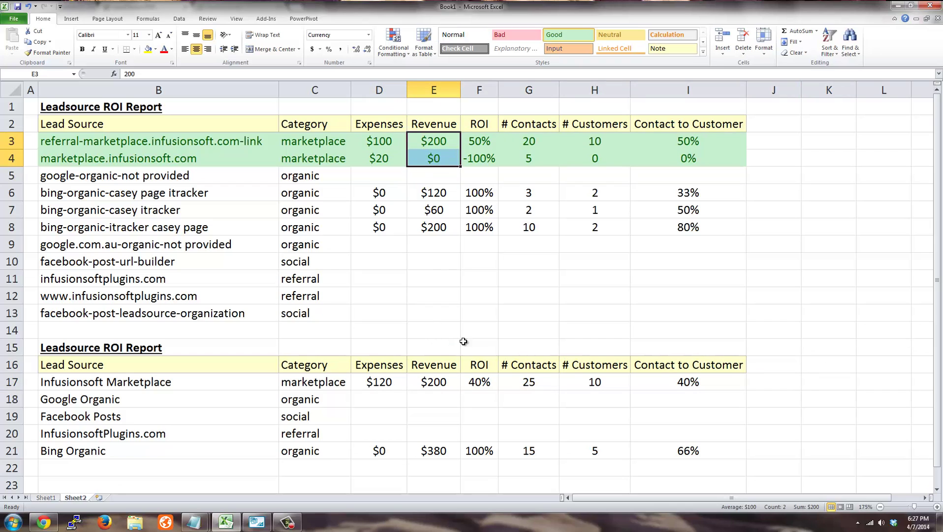
left_click(485, 382)
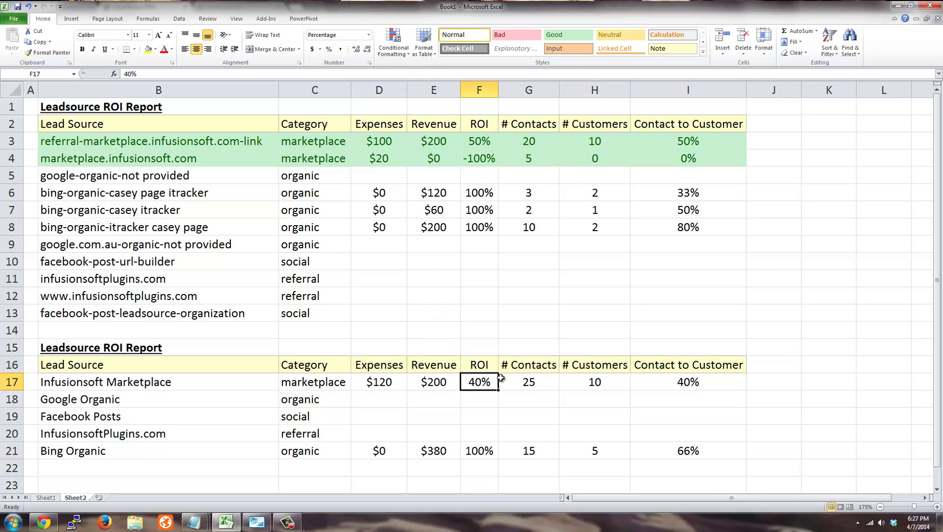
left_click(709, 381)
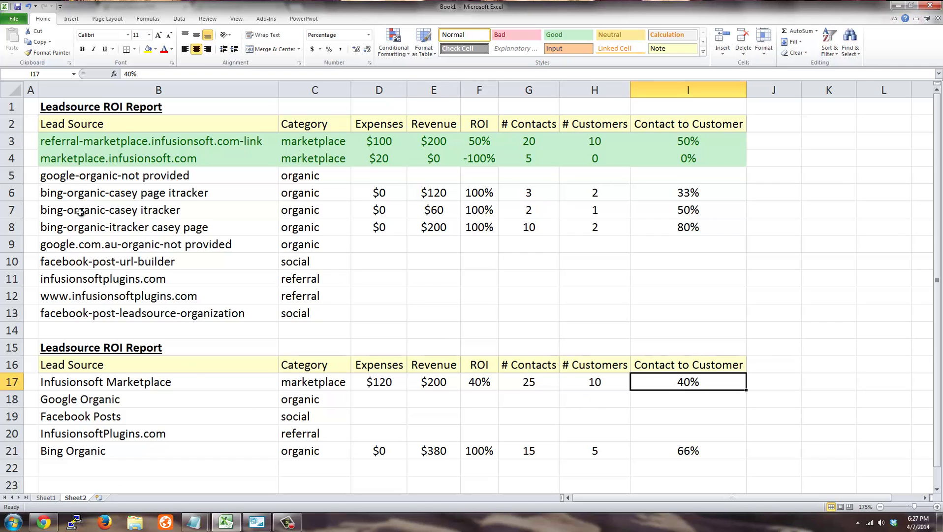
Apply the Good cell style to the three bing-organic lead source rows in B6:I8.
left_click_drag(94, 195, 699, 228)
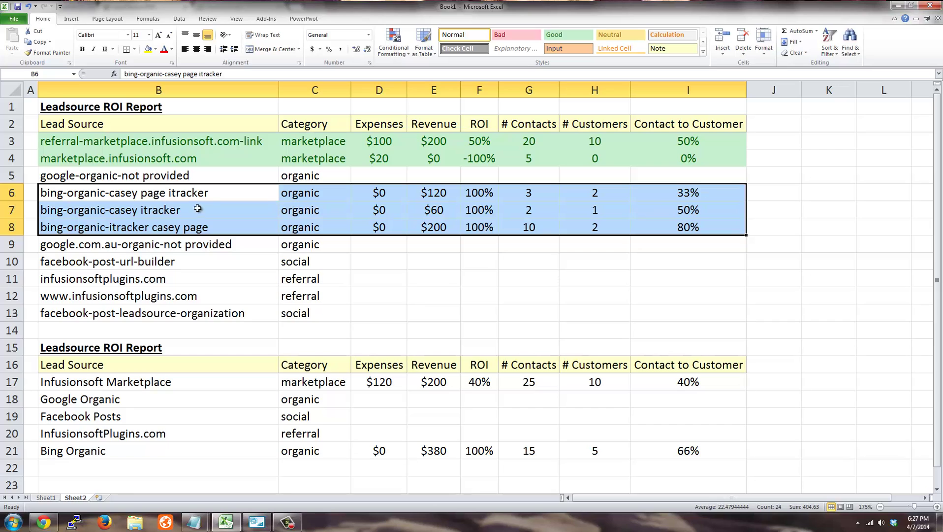
left_click(567, 35)
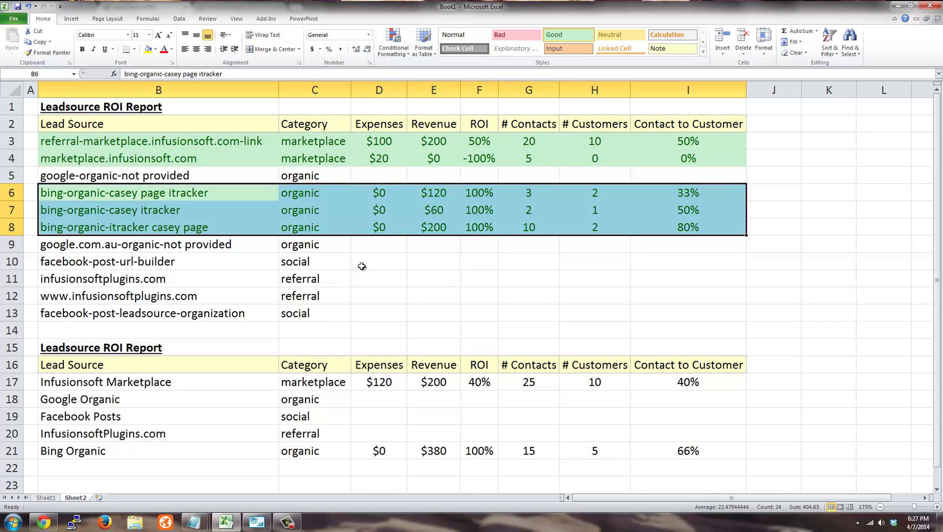
Compare the Bing Organic revenue, contacts and customers in row 21 with the three bing-organic rows above.
left_click(83, 457)
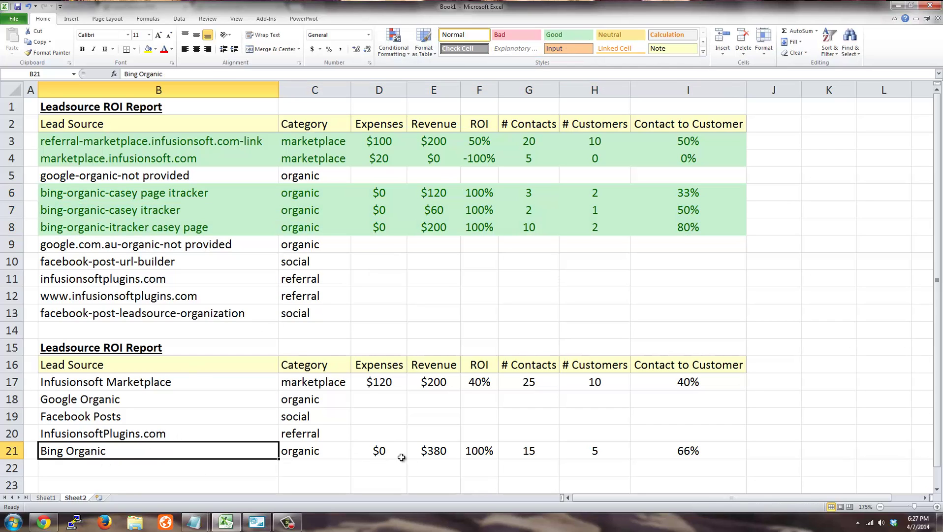
left_click_drag(430, 195, 445, 249)
left_click(450, 448)
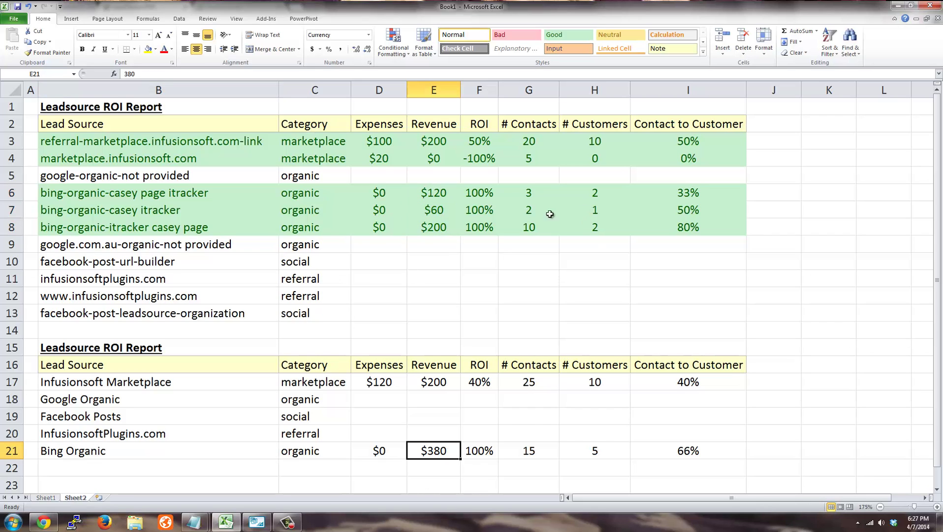
left_click_drag(526, 188, 528, 228)
left_click(593, 456)
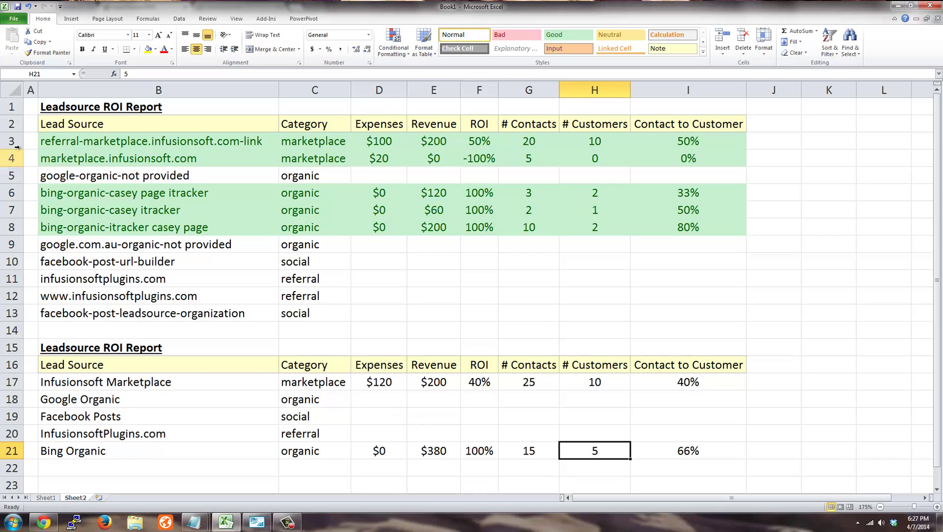
Review the fragmented lead source names in B2:B13, followed by the consolidated names and categories in B17:C21.
left_click_drag(59, 124, 84, 313)
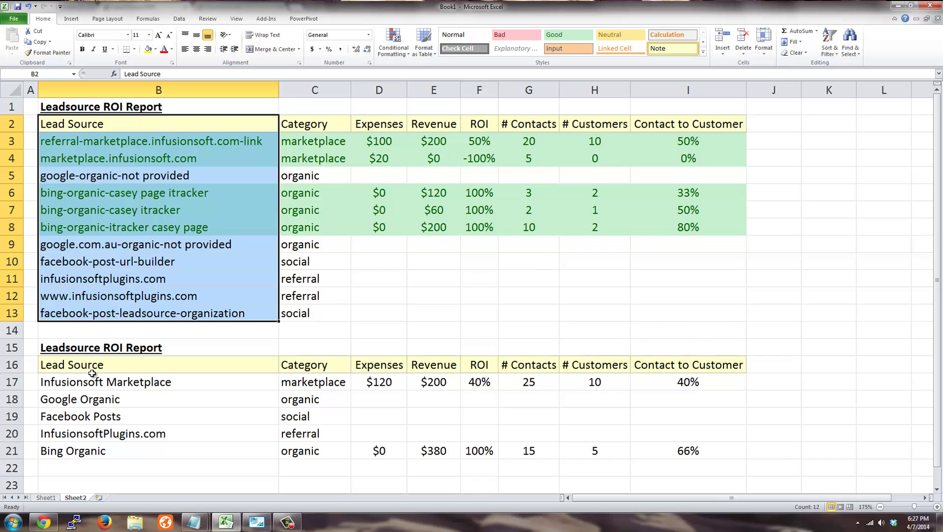
scroll(92, 373, "down", 5)
left_click_drag(57, 123, 74, 134)
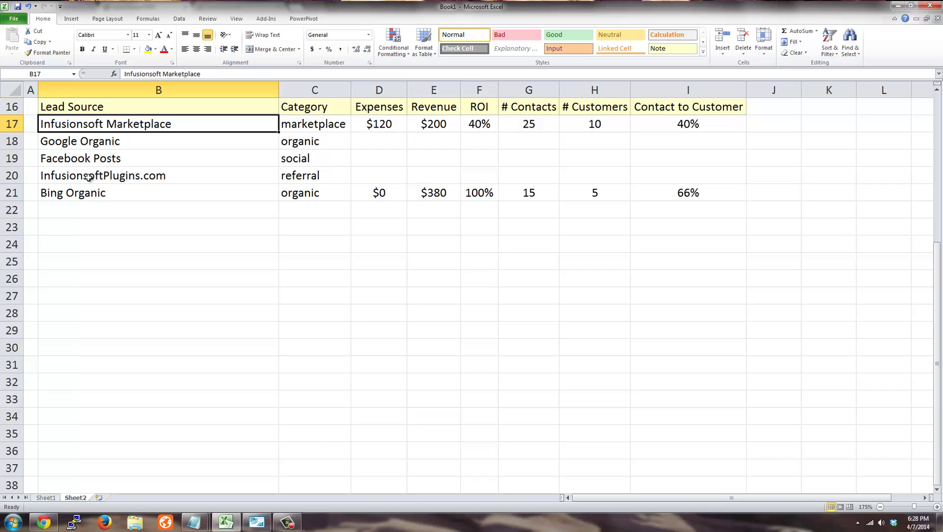
left_click_drag(82, 195, 89, 136)
left_click_drag(389, 125, 382, 193)
left_click_drag(316, 124, 316, 189)
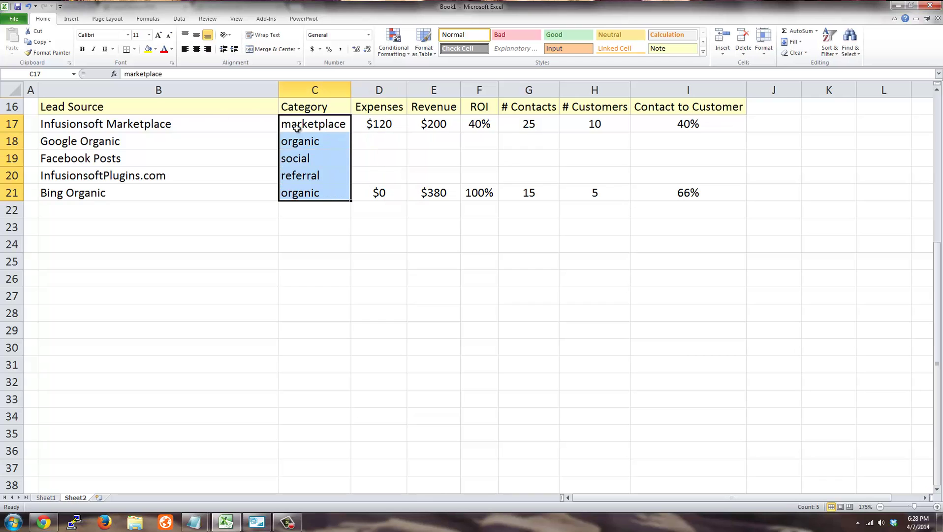
left_click(285, 257)
Contrast the fragmented lead sources in B3:B13 with the consolidated report rows in B17:I21.
scroll(300, 289, "up", 5)
left_click_drag(148, 307, 148, 142)
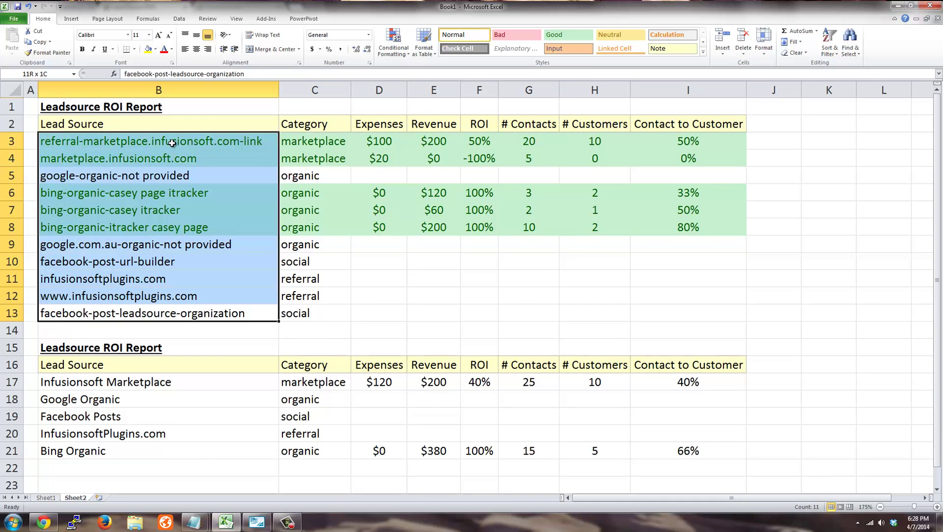
scroll(354, 354, "down", 3)
scroll(354, 354, "down", 1)
left_click_drag(99, 175, 721, 246)
left_click(751, 282)
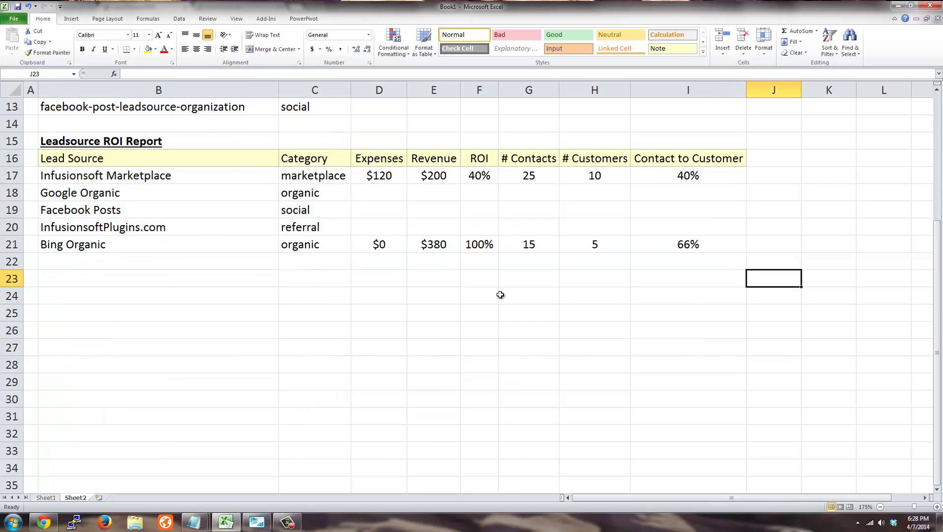
Compare the marketplace lead source names in B3 and B4 with the consolidated Infusionsoft Marketplace name in B17.
scroll(207, 318, "up", 3)
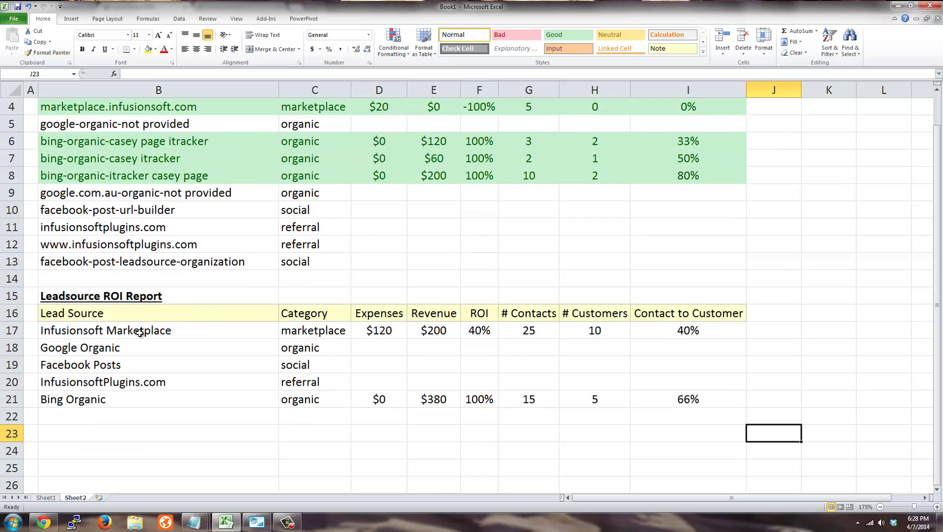
scroll(143, 337, "up", 1)
left_click(156, 142)
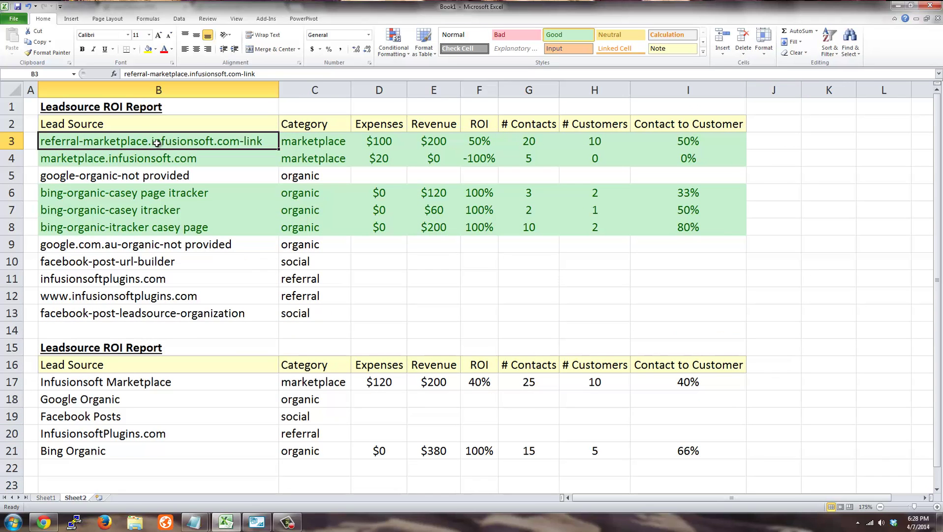
left_click(93, 382)
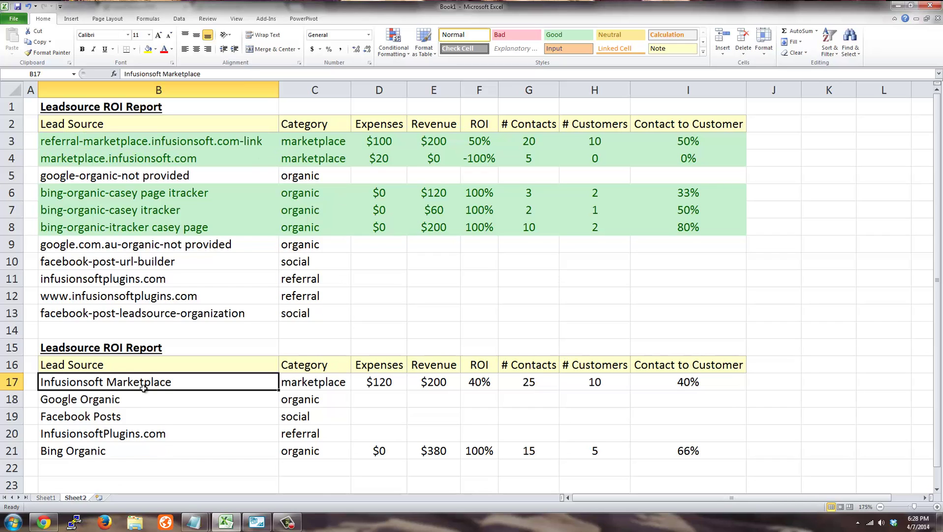
left_click(171, 155)
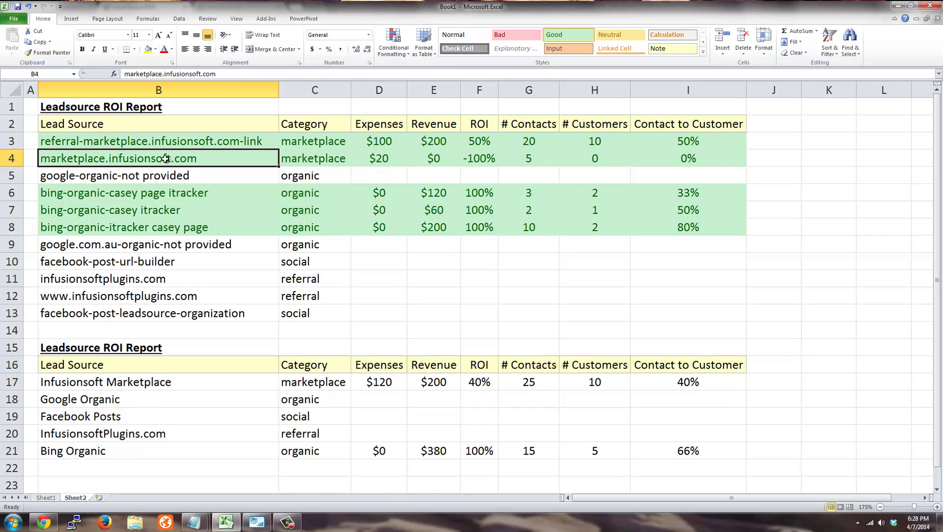
left_click(73, 383)
left_click(169, 136)
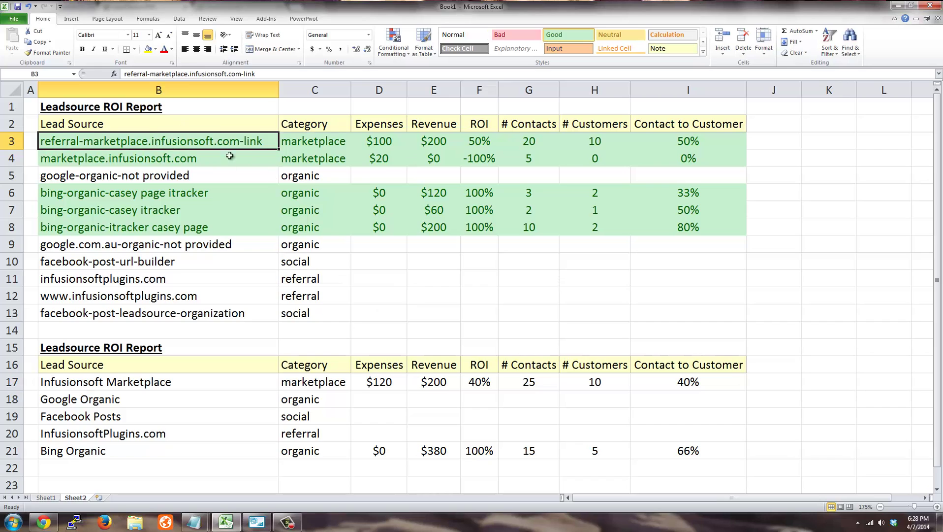
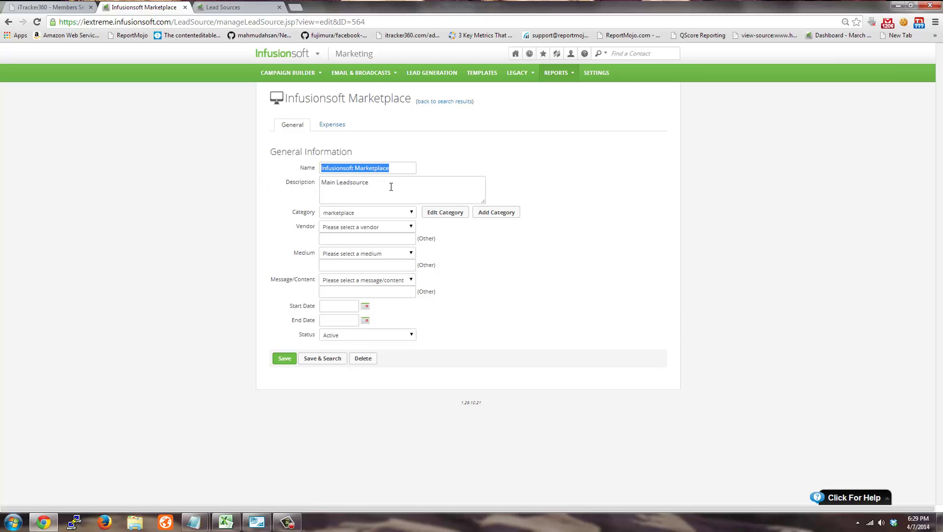
Examine the description of the Infusionsoft Marketplace lead source record in Infusionsoft.
key("Tab")
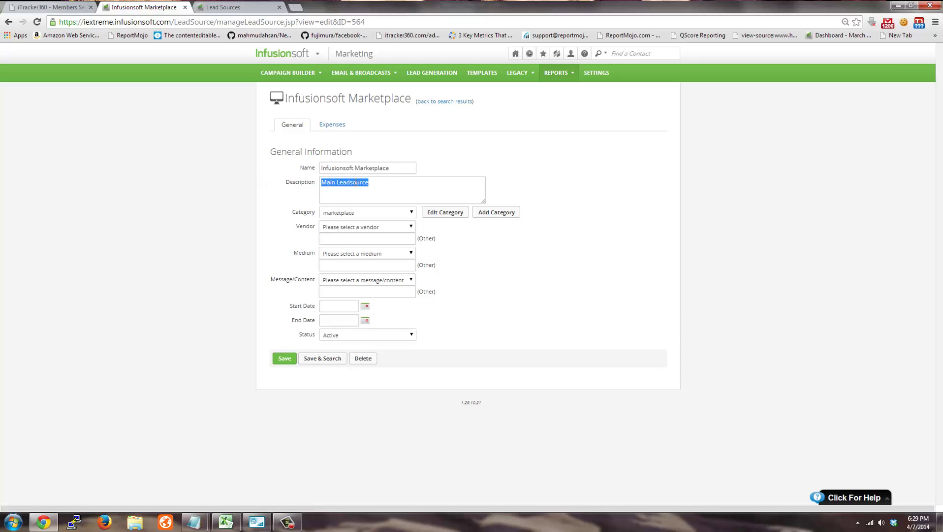
left_click(384, 182)
left_click_drag(339, 182, 279, 190)
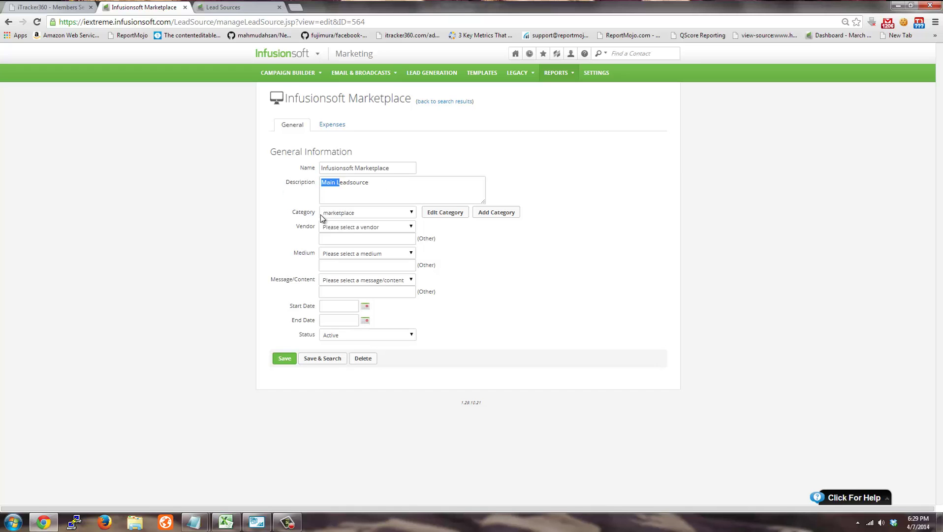
left_click(335, 187)
Switch to the iTracker360 members page and review its column of main lead sources.
key("alt+Tab")
left_click(59, 10)
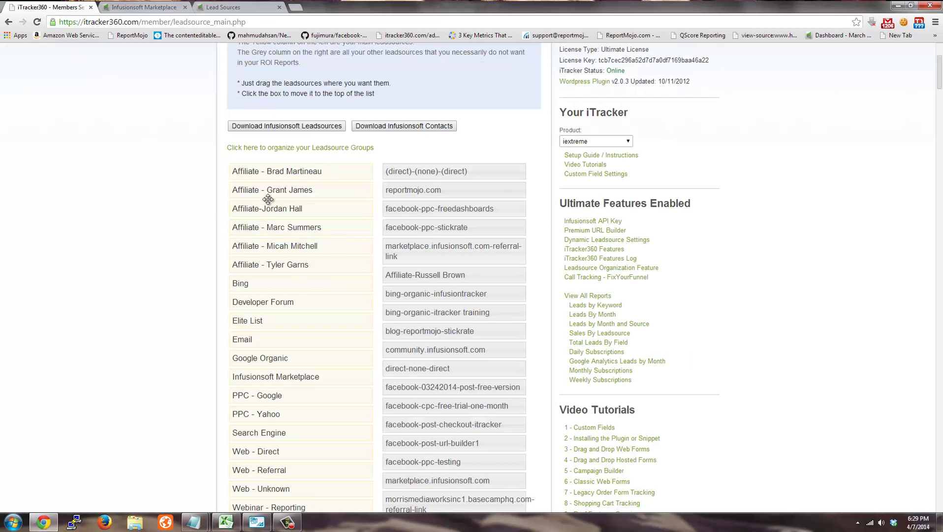
scroll(322, 422, "down", 4)
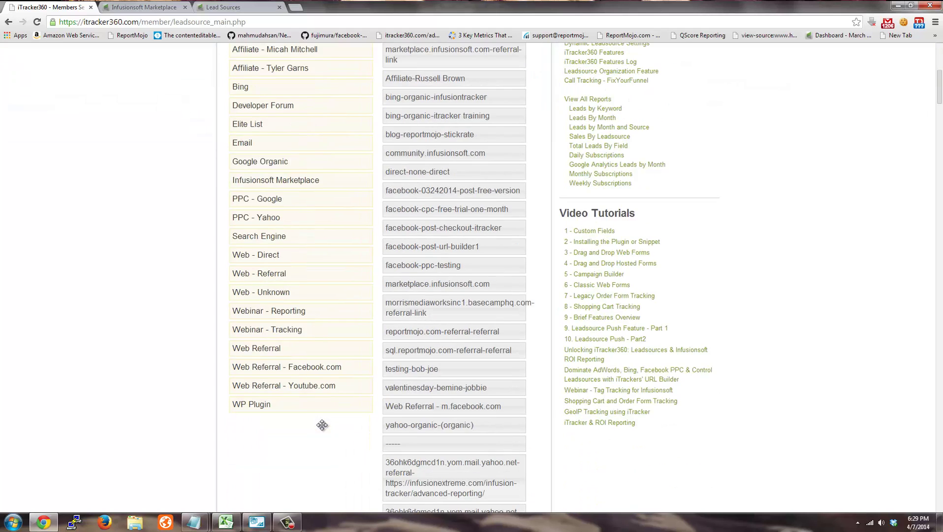
scroll(310, 246, "up", 4)
Open the Leadsource Groups organizer and search the page for "marketplace".
left_click(318, 149)
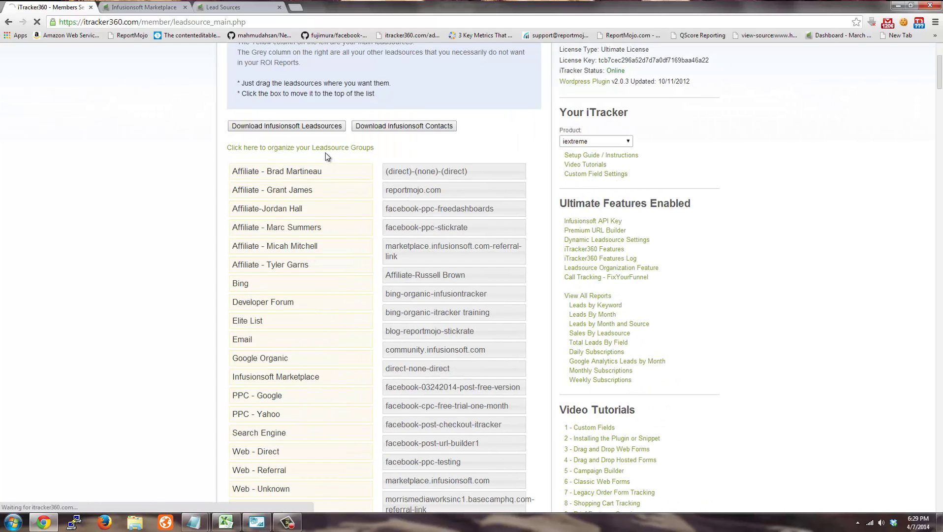
scroll(124, 365, "down", 5)
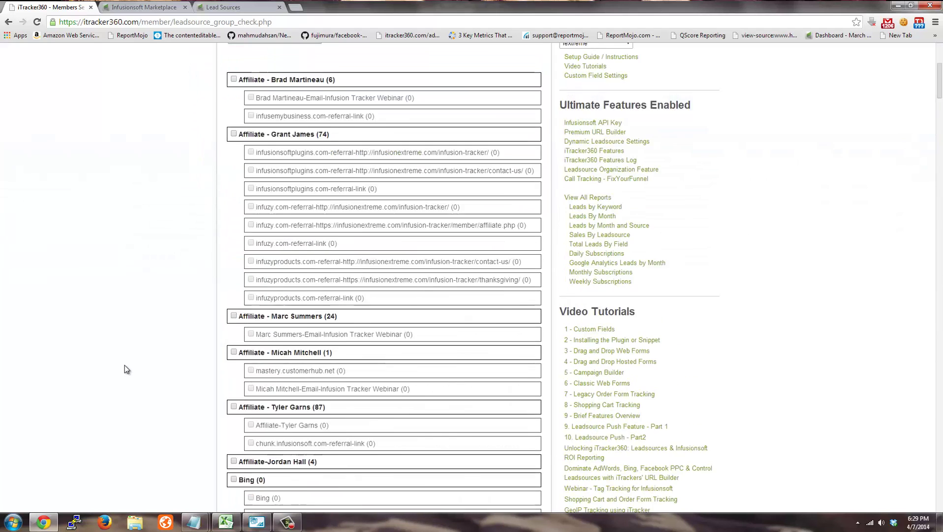
scroll(125, 365, "down", 2)
key("ctrl+f")
type("marketplace")
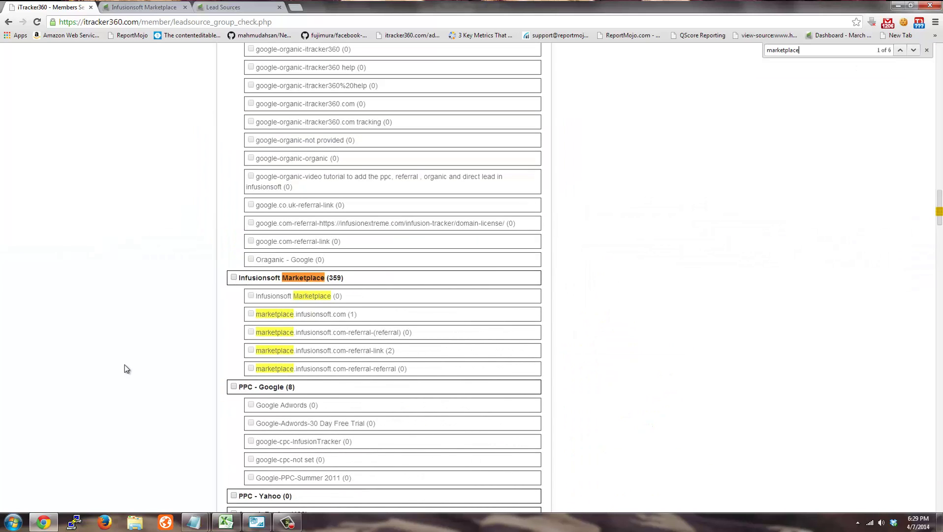
left_click(927, 49)
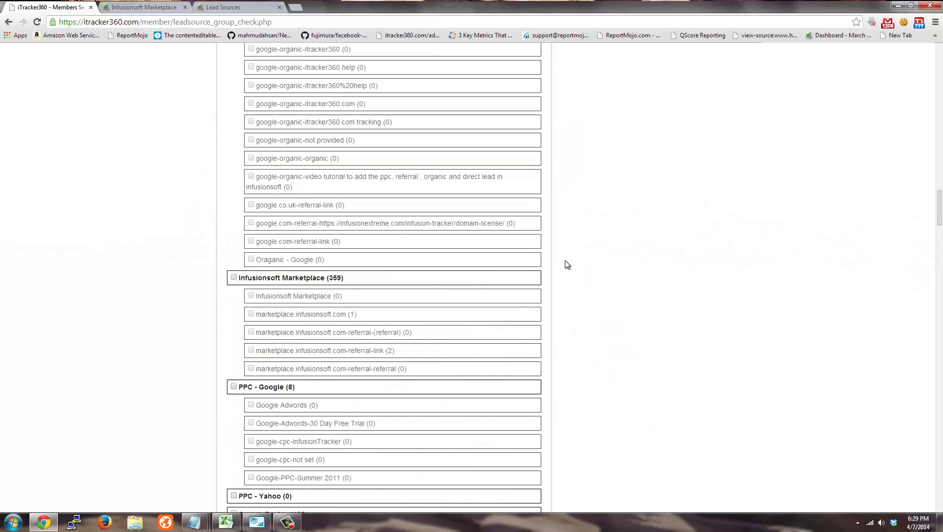
Examine the Infusionsoft Marketplace group heading and each of the child lead sources listed under it.
left_click_drag(239, 277, 320, 278)
left_click_drag(257, 295, 343, 296)
left_click_drag(271, 314, 344, 315)
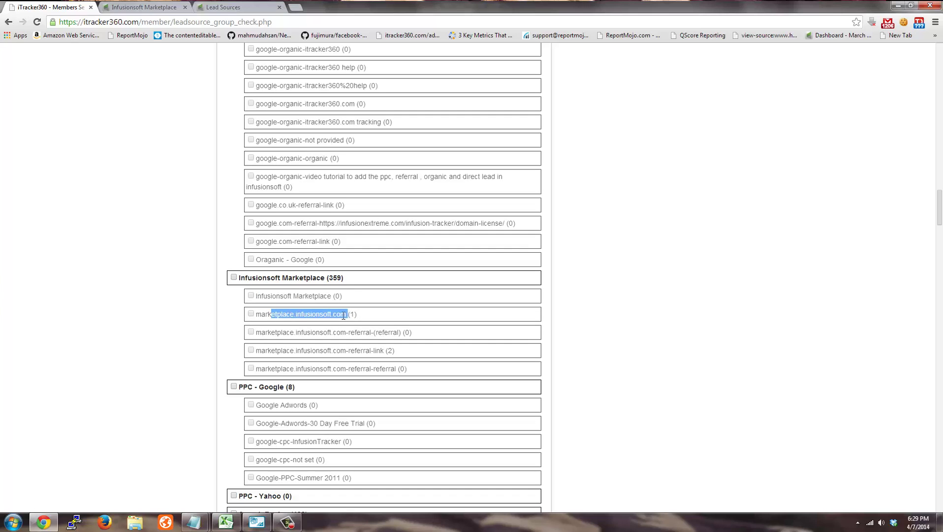
left_click_drag(268, 332, 408, 335)
left_click_drag(269, 350, 358, 361)
left_click_drag(273, 368, 407, 369)
left_click(406, 369)
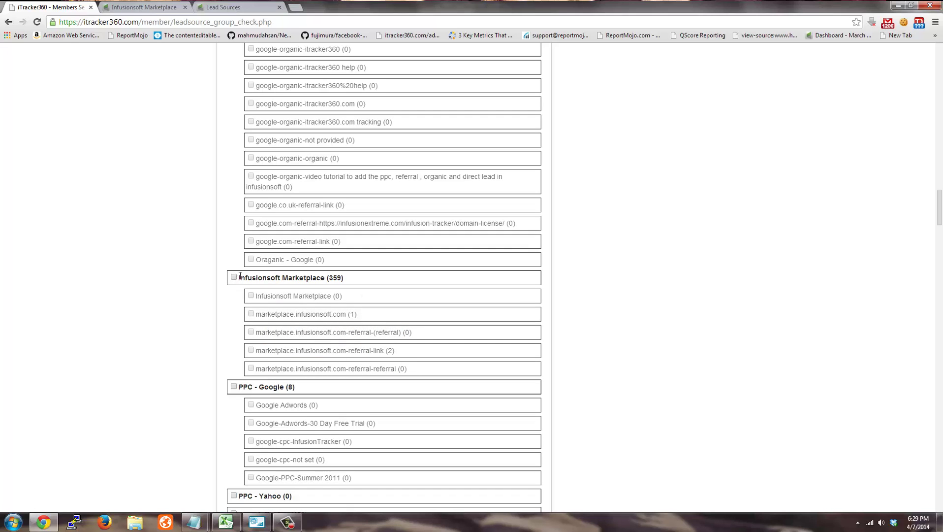
Compare the Infusionsoft Marketplace parent group with its full set of child lead sources.
left_click_drag(241, 276, 325, 277)
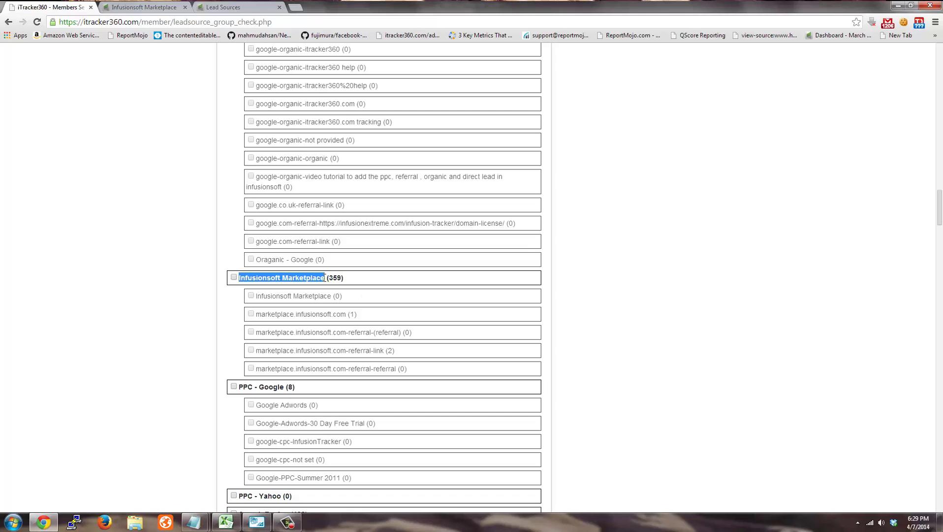
left_click(219, 285)
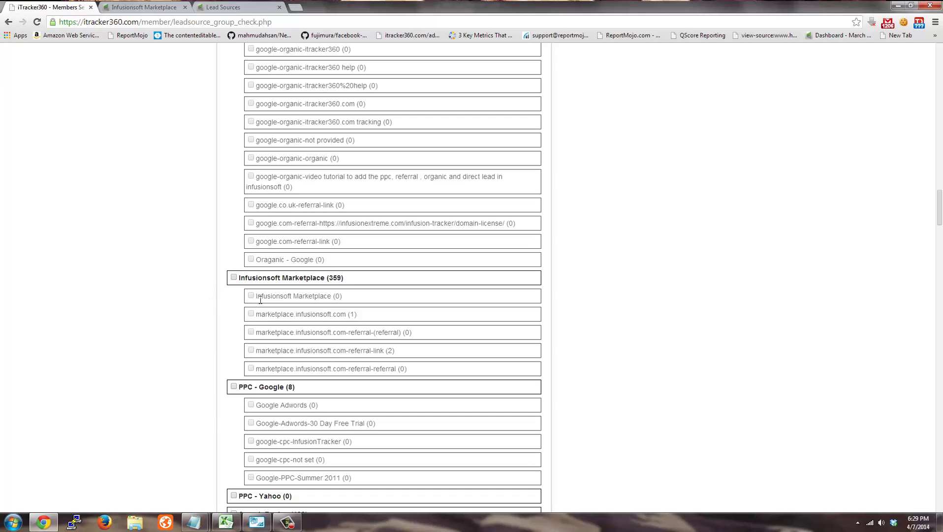
left_click_drag(255, 296, 407, 369)
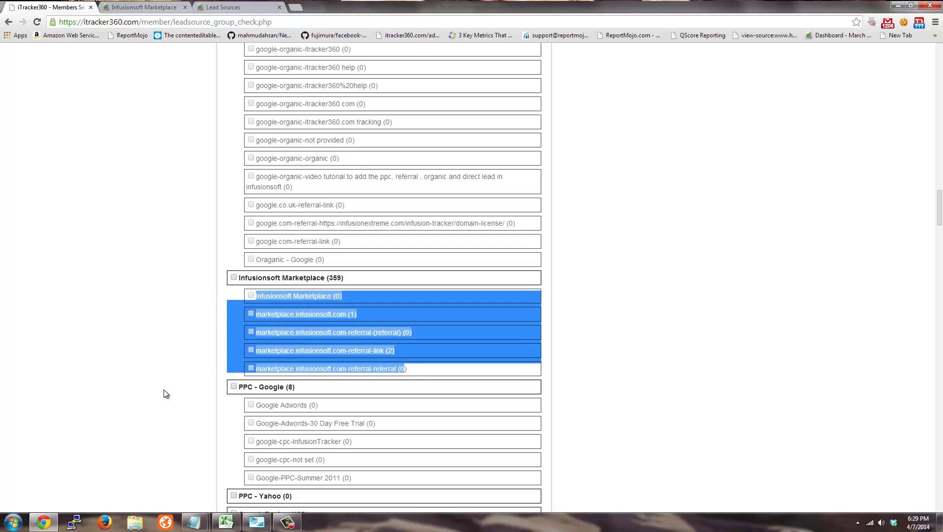
left_click(135, 383)
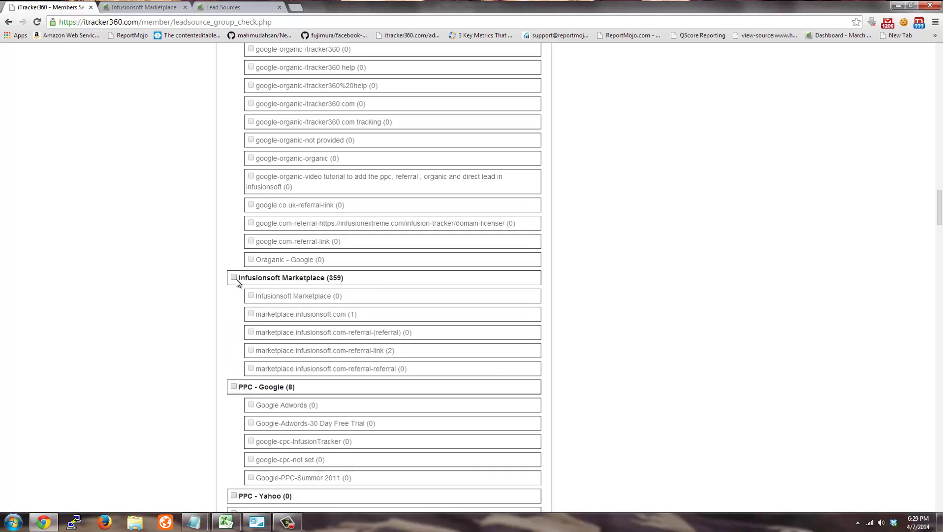
left_click_drag(306, 276, 226, 280)
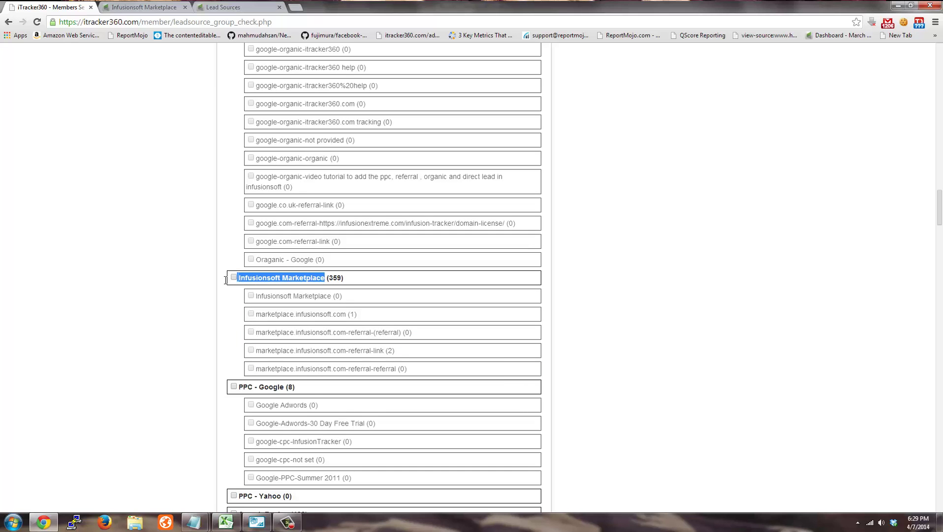
left_click(186, 331)
scroll(211, 324, "up", 8)
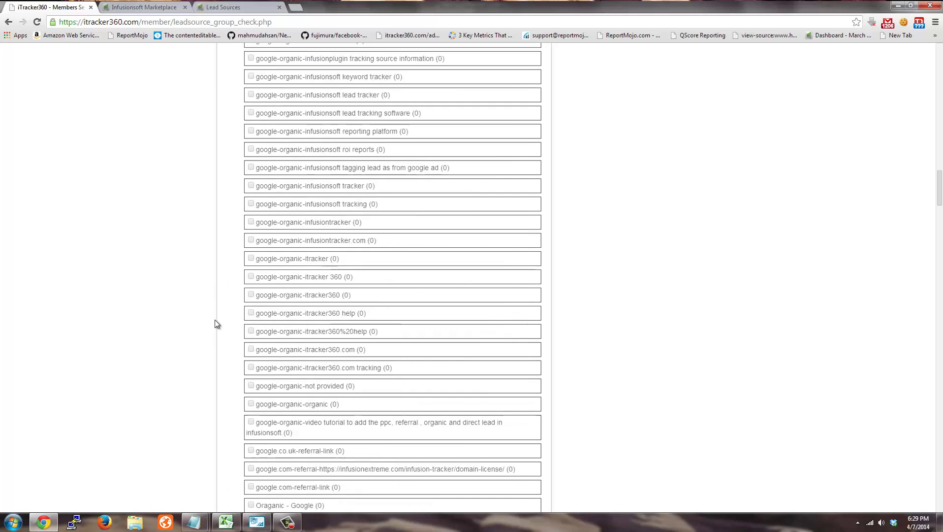
Review the Google Organic and Email parent groups along with the child lead sources assigned to each.
scroll(285, 234, "up", 8)
left_click_drag(244, 196, 335, 207)
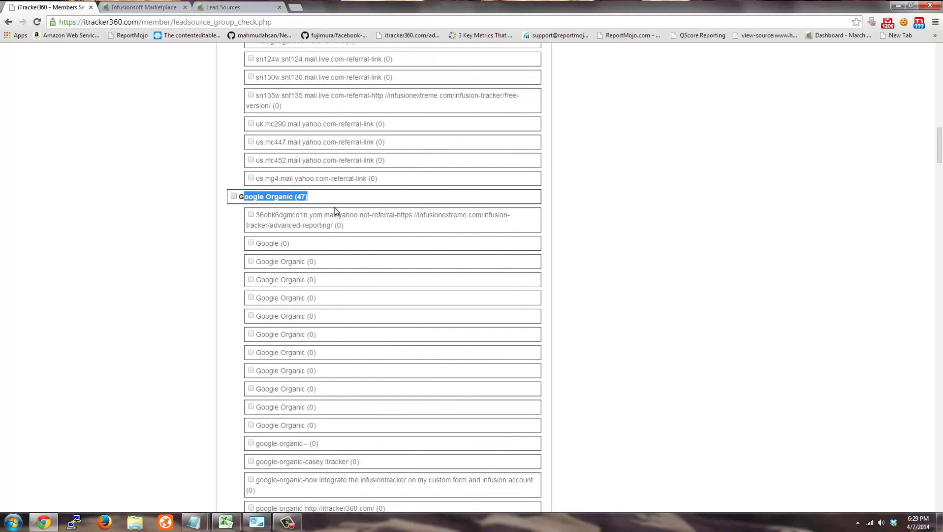
scroll(339, 238, "up", 6)
left_click_drag(239, 198, 272, 199)
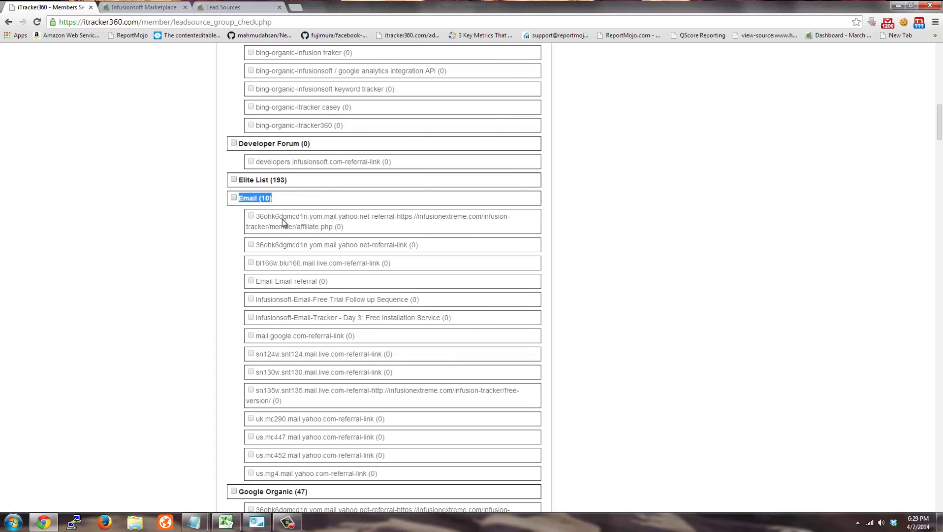
scroll(282, 219, "up", 8)
scroll(211, 280, "down", 20)
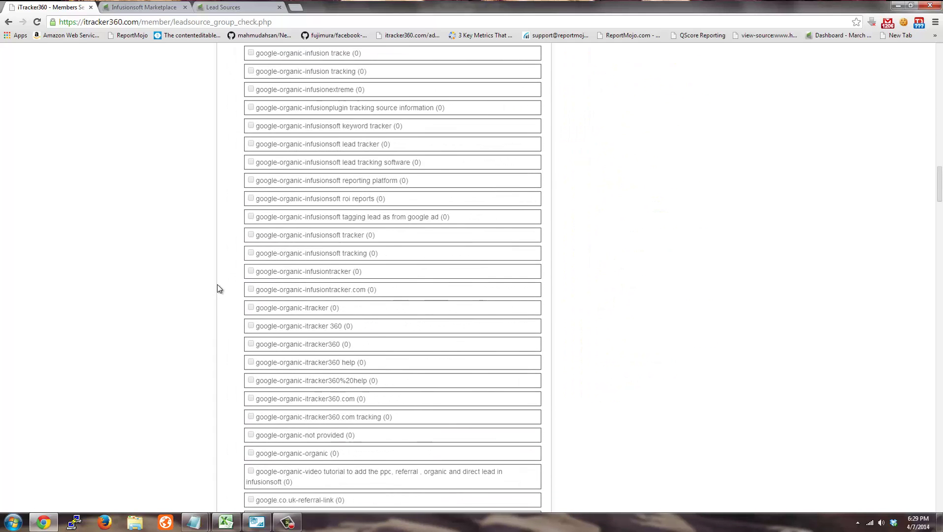
scroll(219, 288, "up", 20)
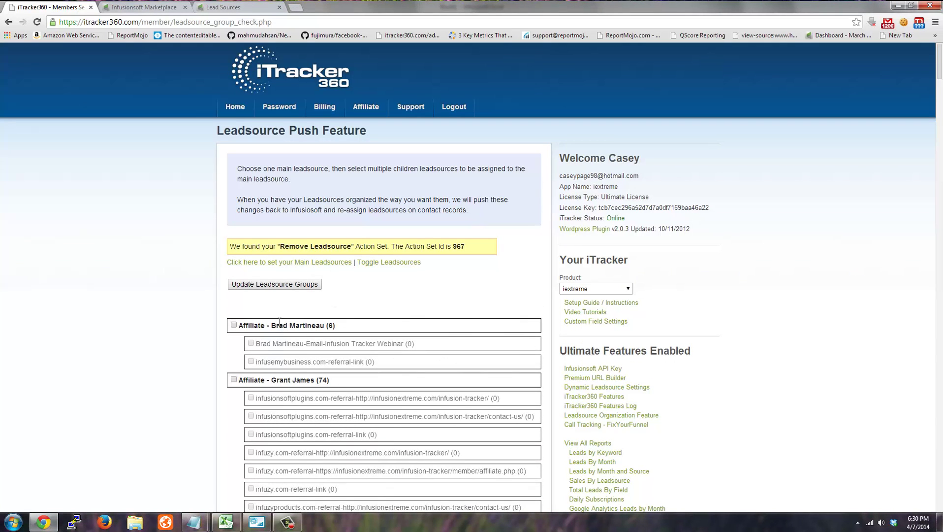
Collapse the leadsource groups and open the update details of the 04.05.2014 push.
scroll(287, 340, "down", 3)
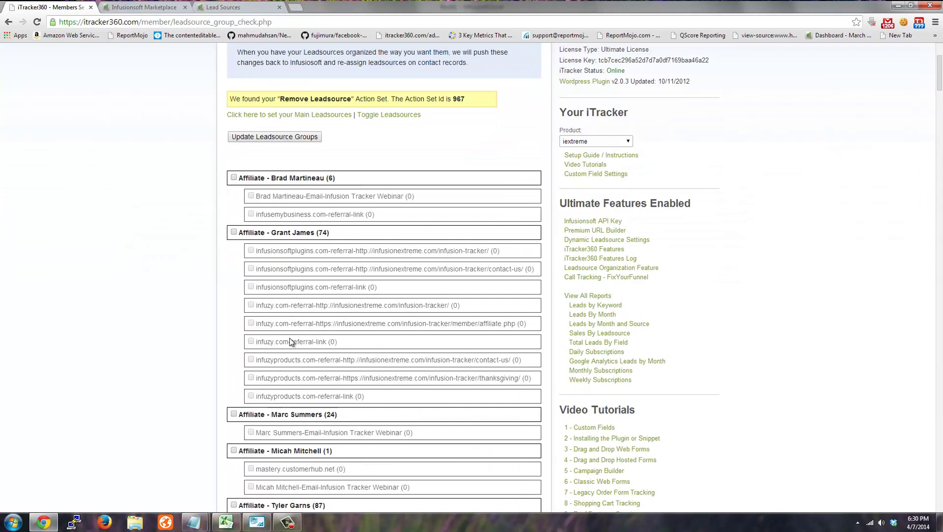
left_click(383, 117)
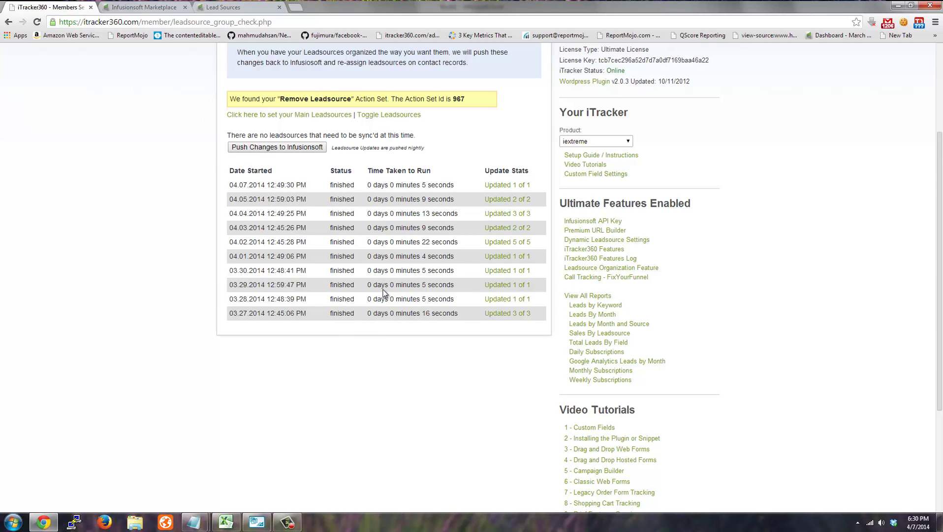
left_click(513, 199)
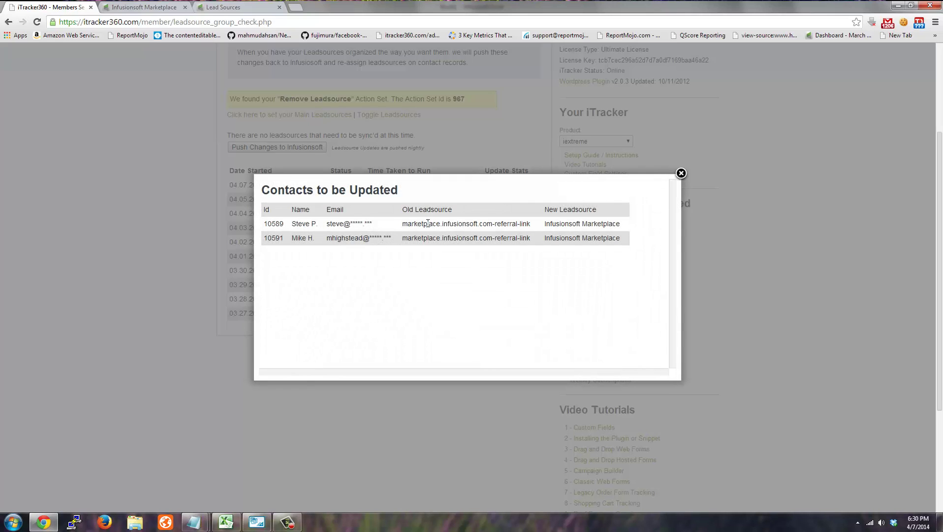
Examine the old leadsource recorded for the first contact in the update details.
left_click_drag(402, 225, 526, 227)
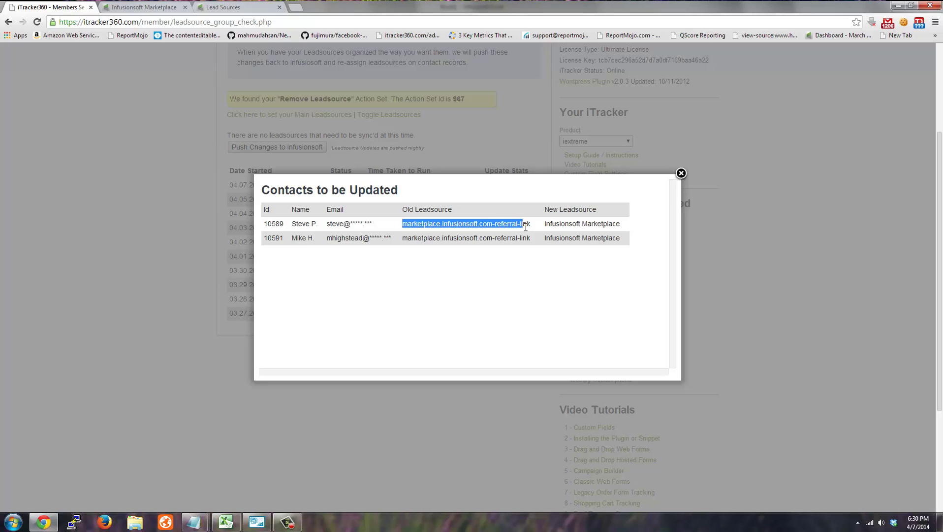
left_click(505, 224)
left_click_drag(403, 210, 457, 213)
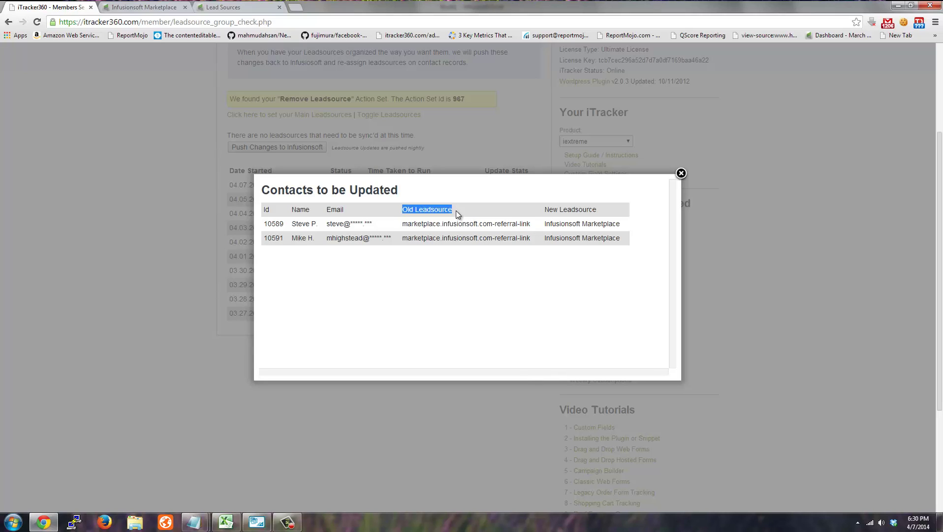
left_click_drag(291, 224, 377, 226)
left_click(377, 226)
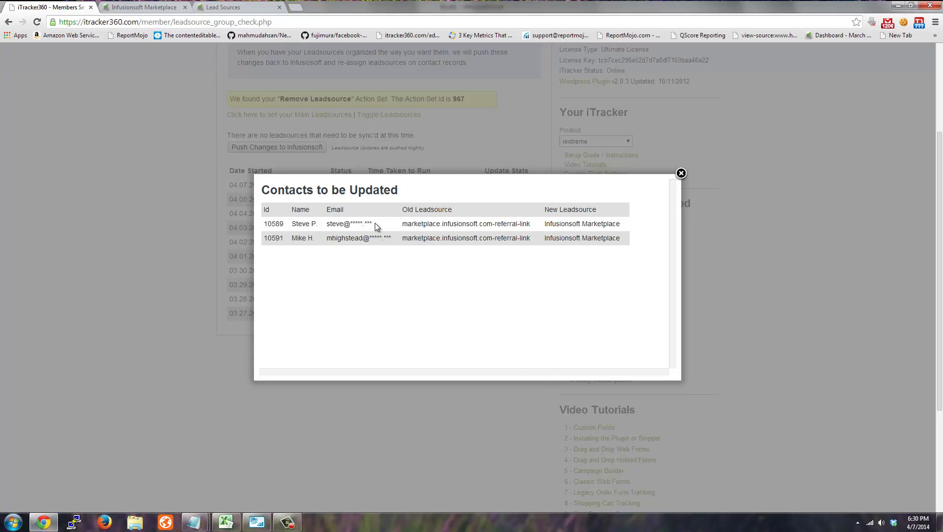
Examine the new leadsource assigned to the first contact, and close the update details.
left_click_drag(545, 224, 623, 223)
left_click(574, 223)
left_click_drag(545, 225, 622, 224)
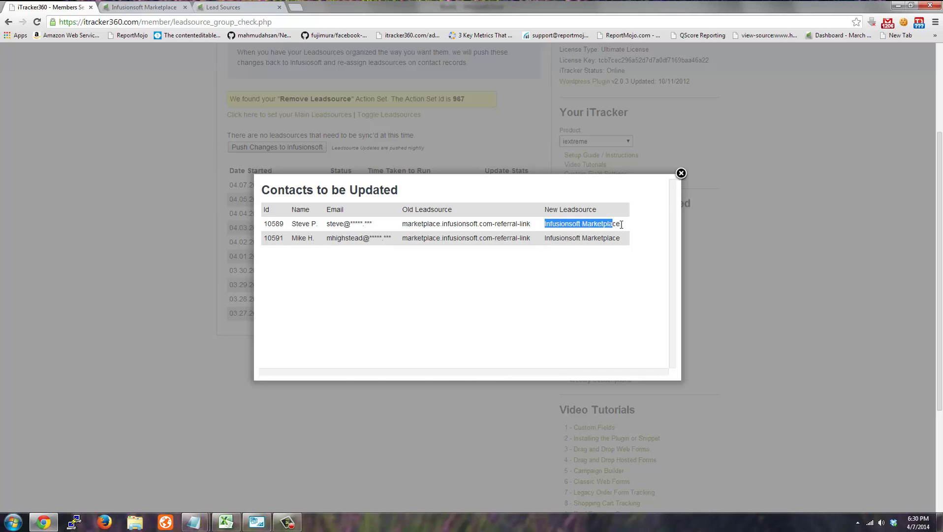
left_click_drag(551, 211, 597, 214)
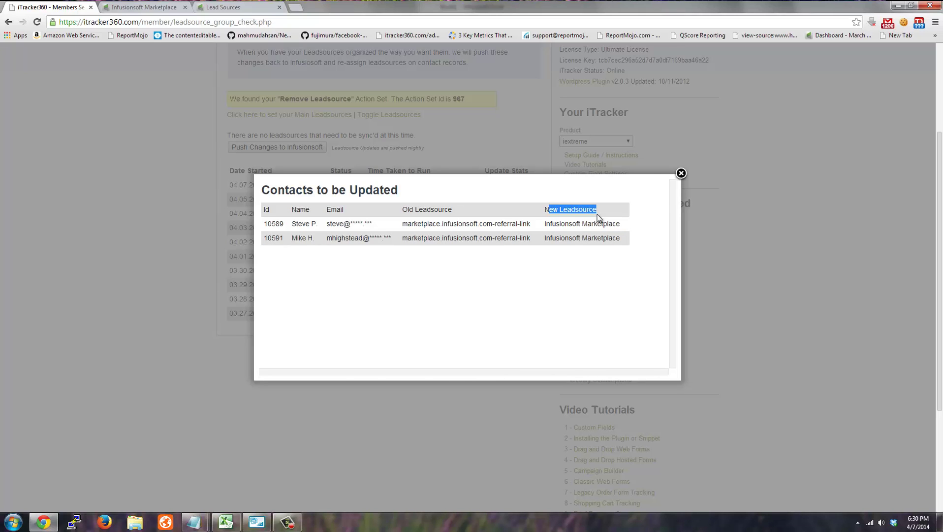
left_click(597, 215)
left_click(681, 173)
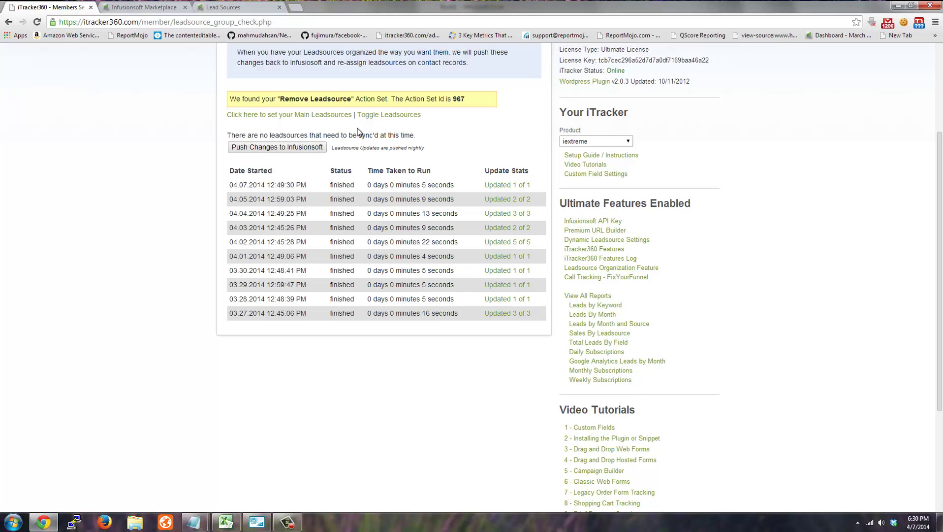
Expand the leadsource groups again and review the full list through to the sync status above the push history.
left_click(389, 115)
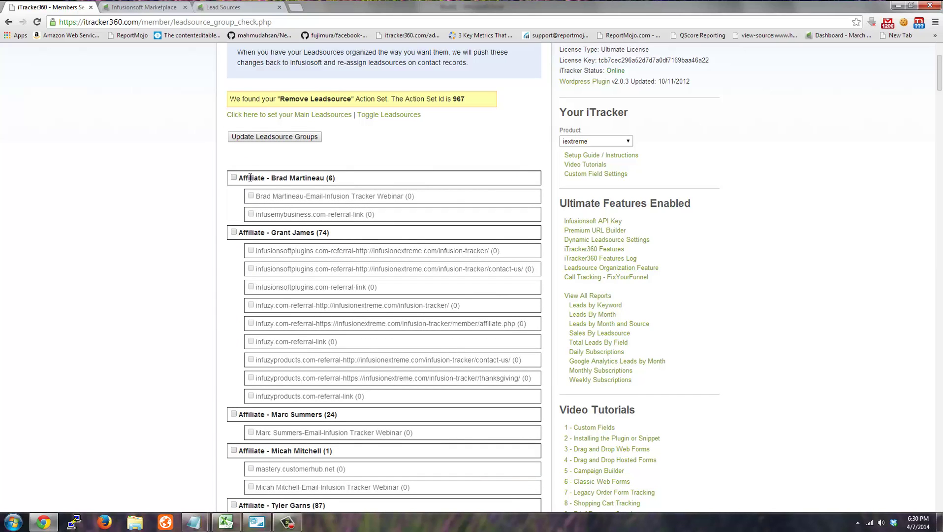
left_click_drag(249, 177, 346, 175)
left_click(346, 175)
scroll(262, 255, "down", 10)
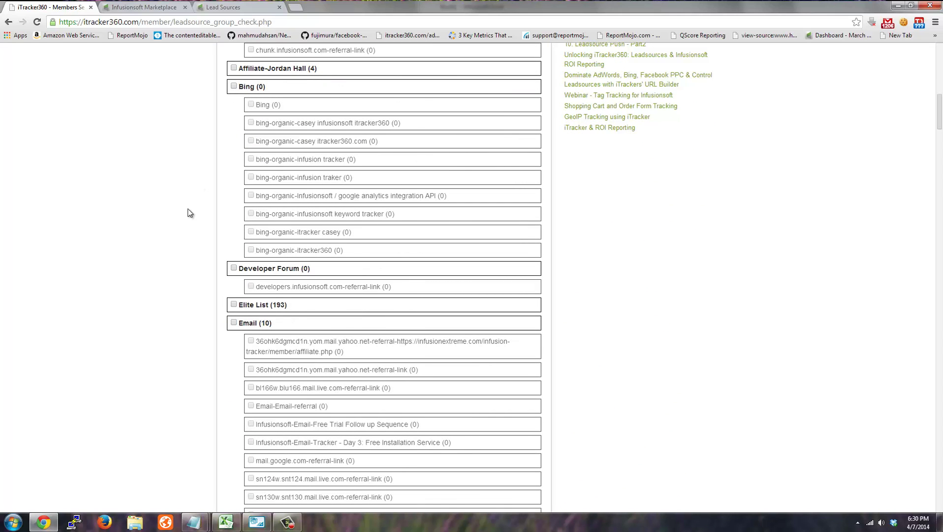
scroll(189, 213, "down", 20)
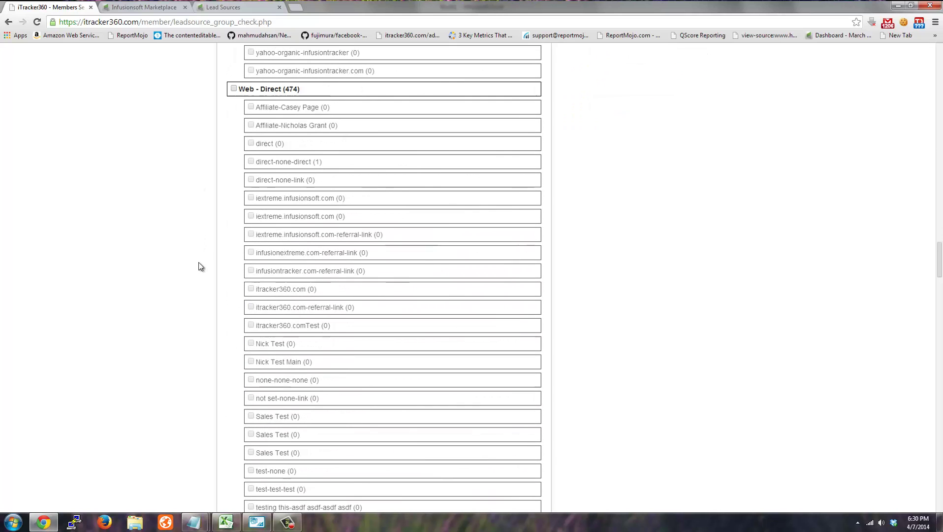
scroll(221, 410, "down", 15)
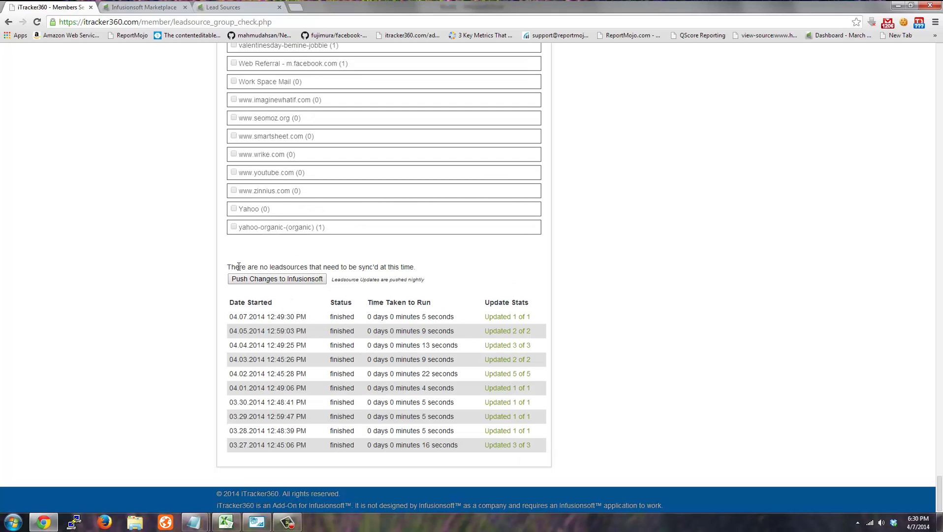
left_click_drag(236, 268, 376, 269)
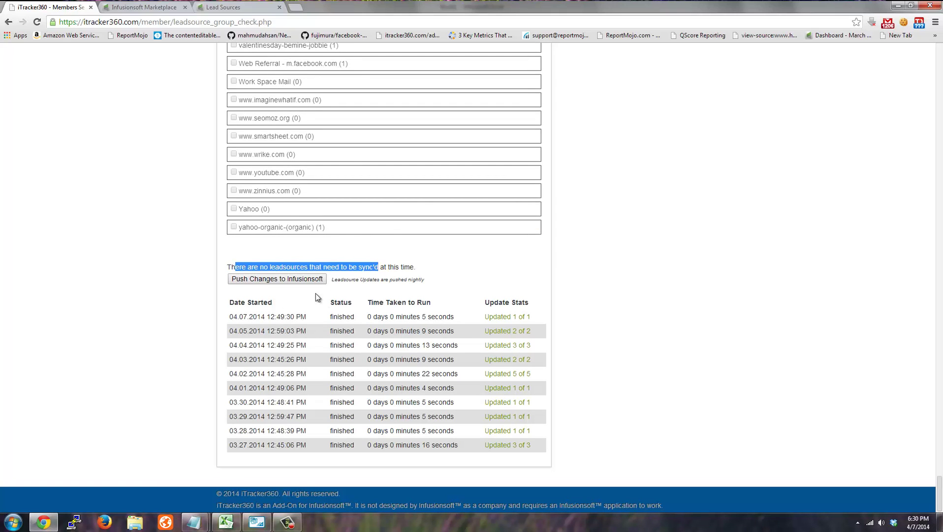
left_click(306, 308)
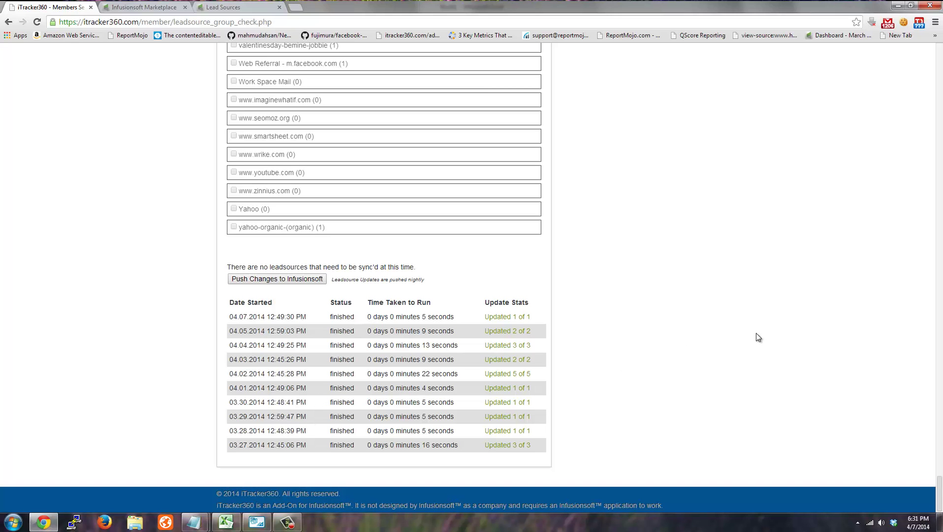
Return to the start of the leadsource page and locate the Leadsource Organization Feature among the enabled Ultimate features.
scroll(516, 452, "up", 20)
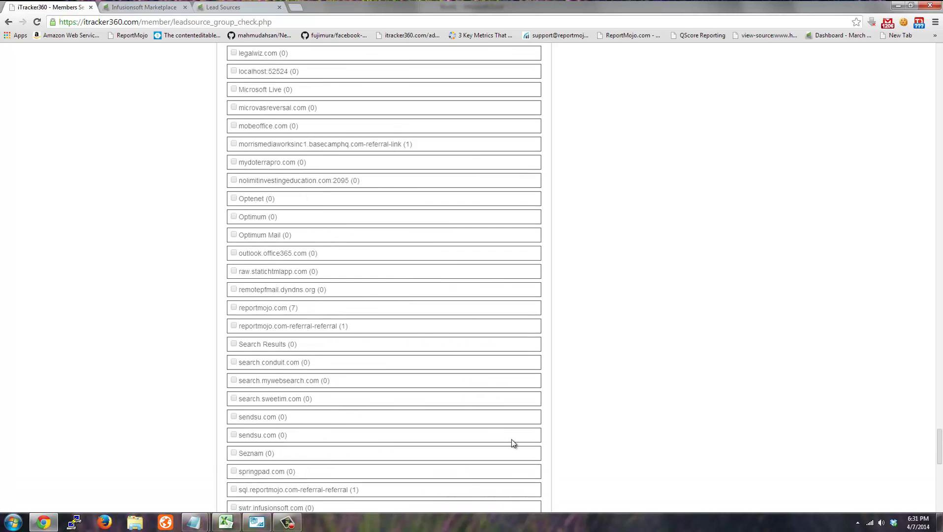
scroll(510, 439, "up", 15)
scroll(546, 442, "down", 3)
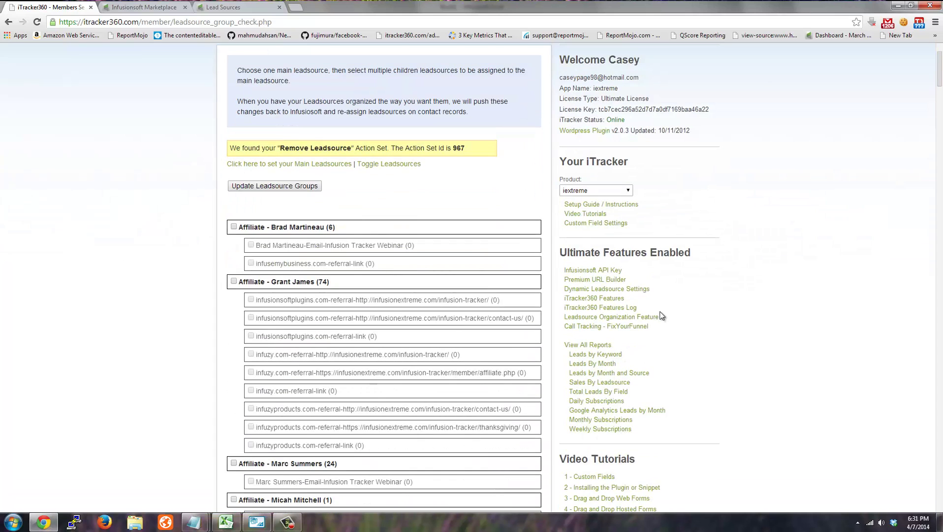
left_click_drag(669, 319, 566, 320)
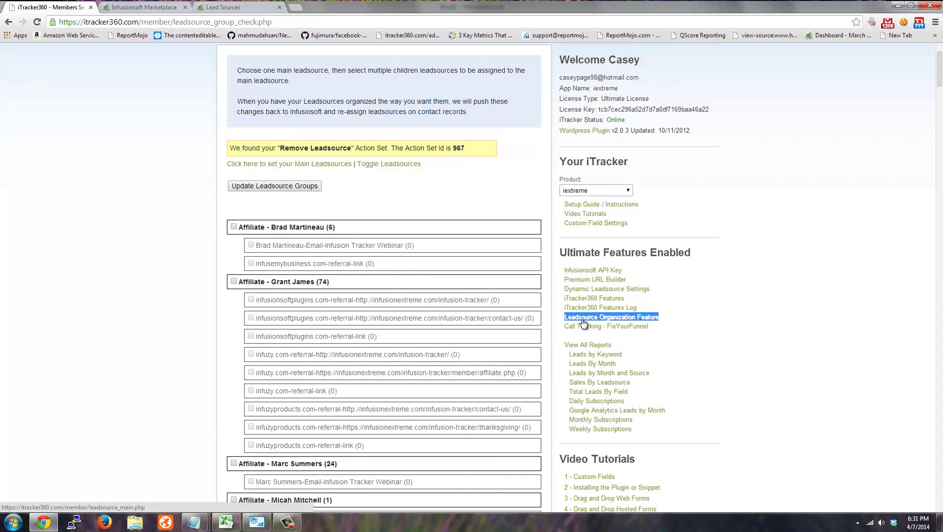
left_click(737, 309)
scroll(283, 307, "up", 2)
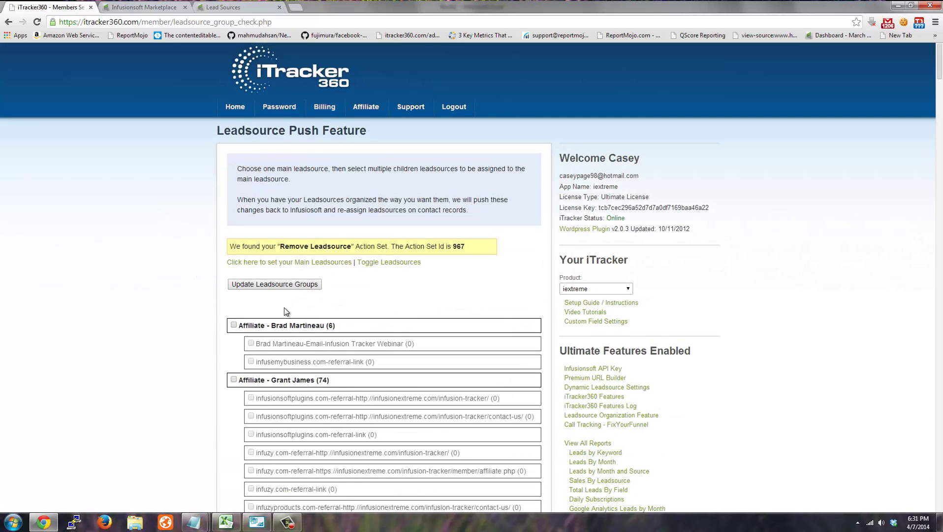